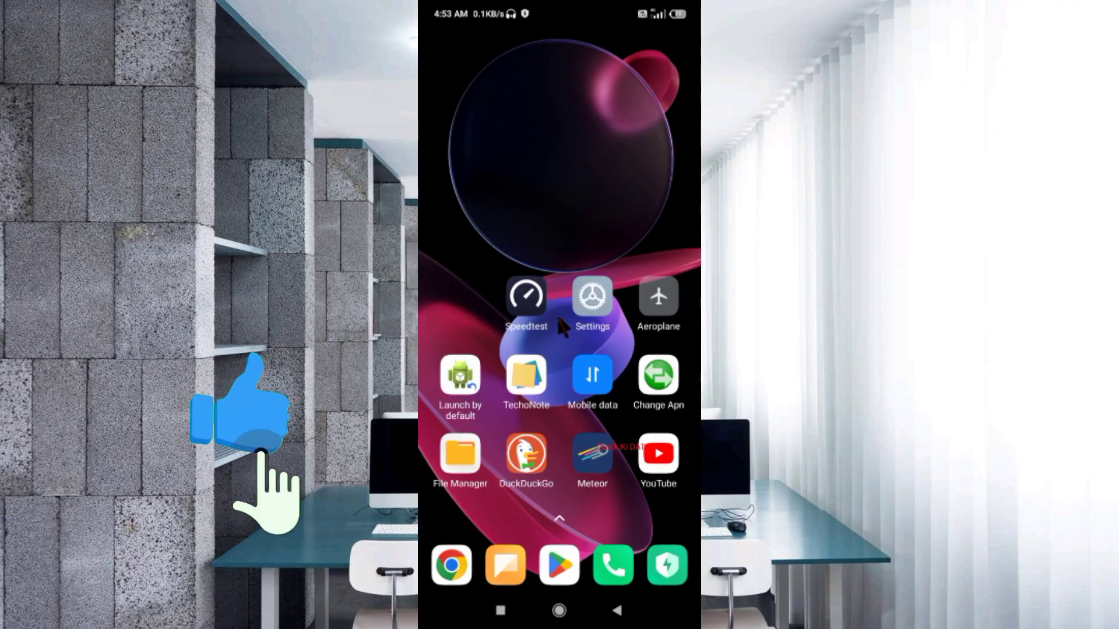
# Go from Settings through SIM cards & mobile networks to the Airtel 5G+Plus SIM 1 page
pyautogui.click(591, 300)
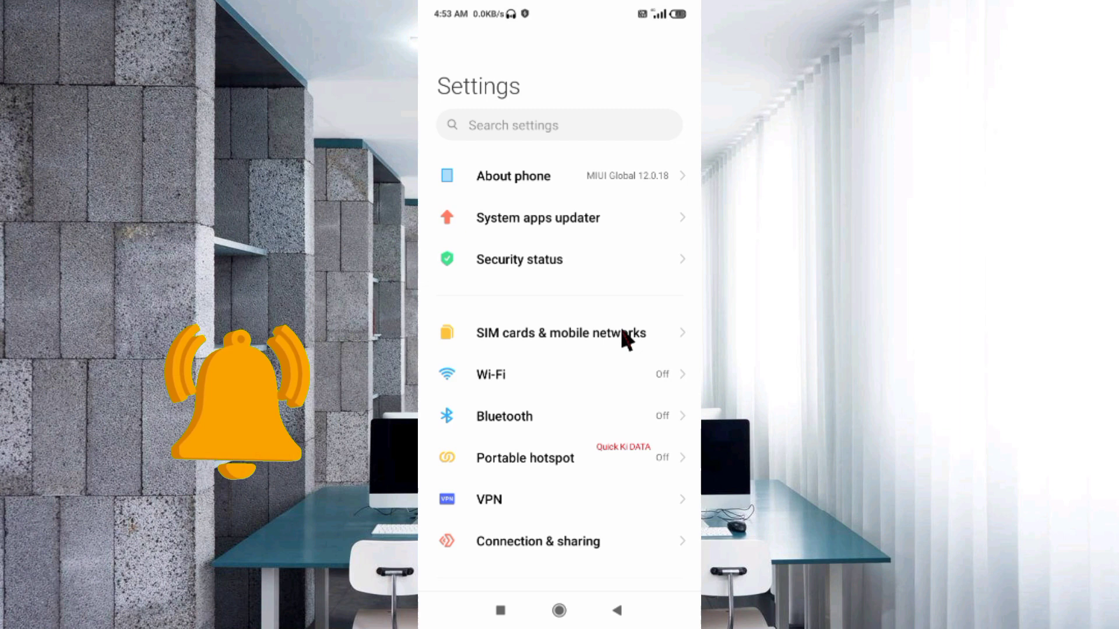
pyautogui.click(586, 342)
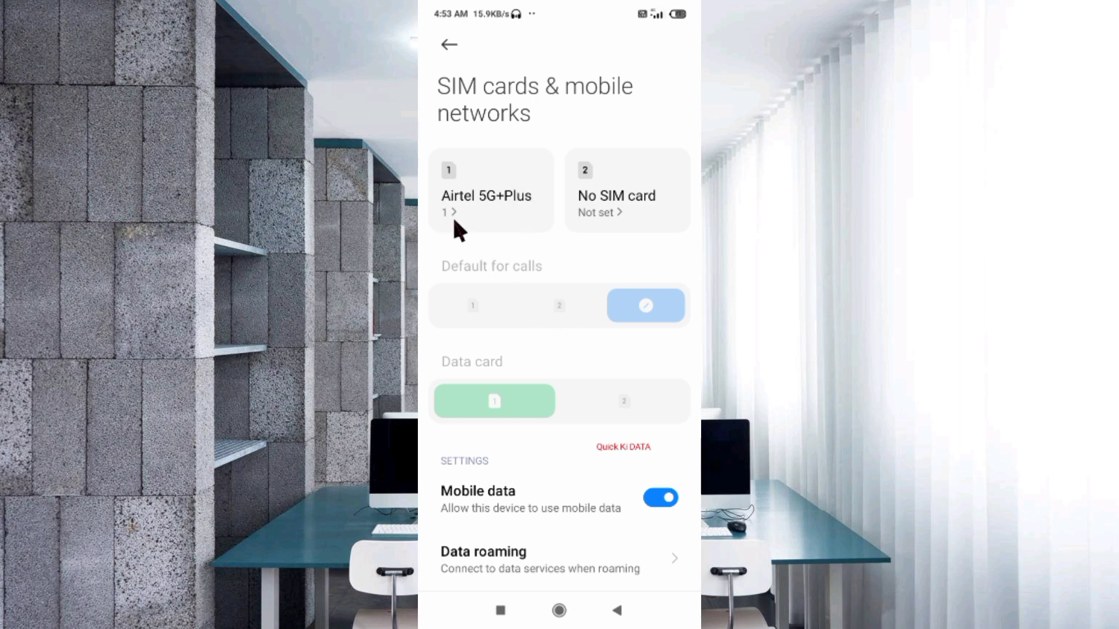
pyautogui.click(490, 219)
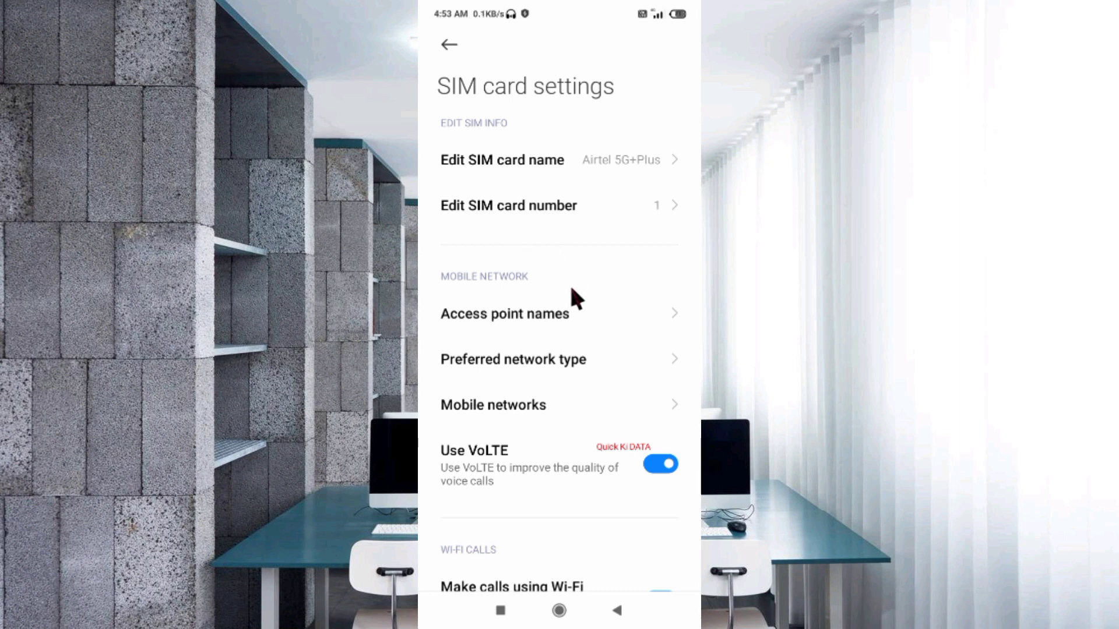
# Reset the access point names to defaults and start a blank new APN
pyautogui.click(531, 321)
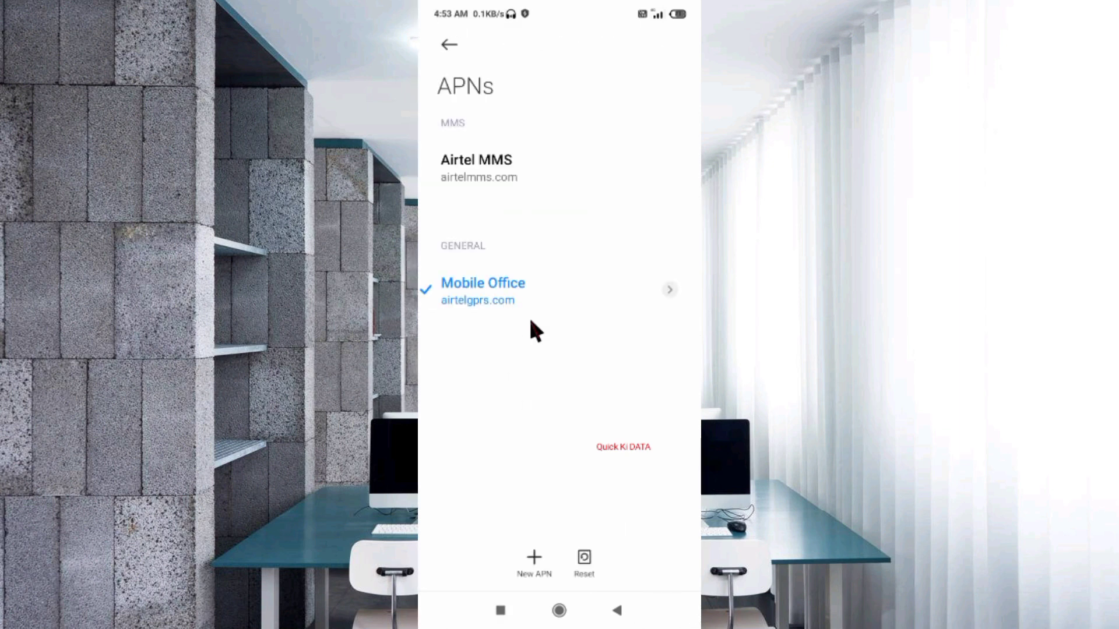
pyautogui.click(584, 560)
pyautogui.click(541, 559)
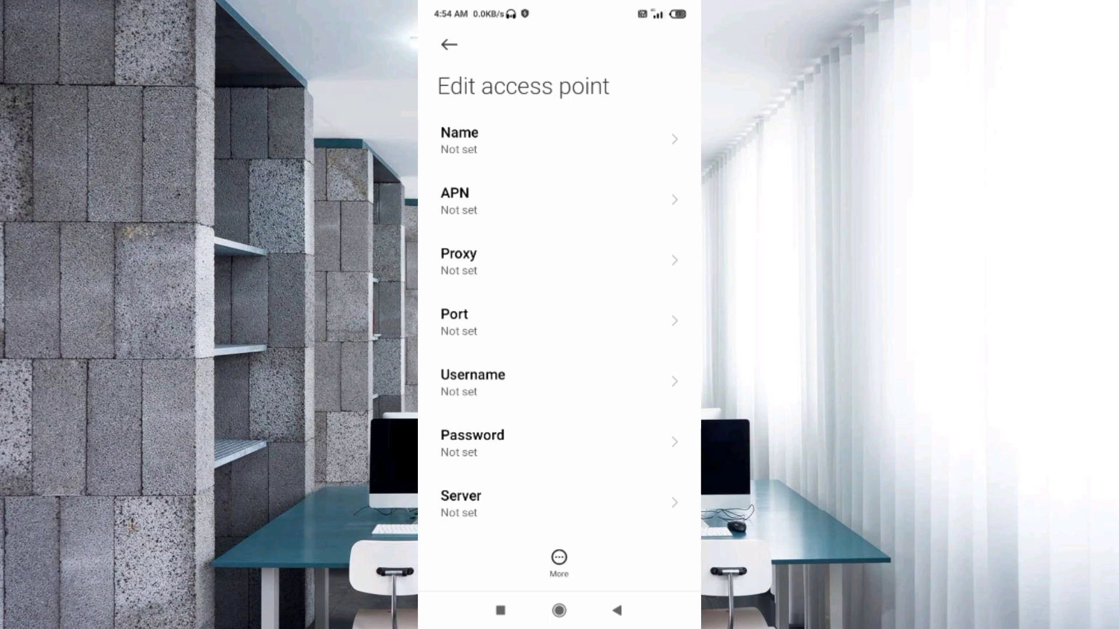
# Enter 'Jio 4G' as the new access point's name
pyautogui.click(524, 141)
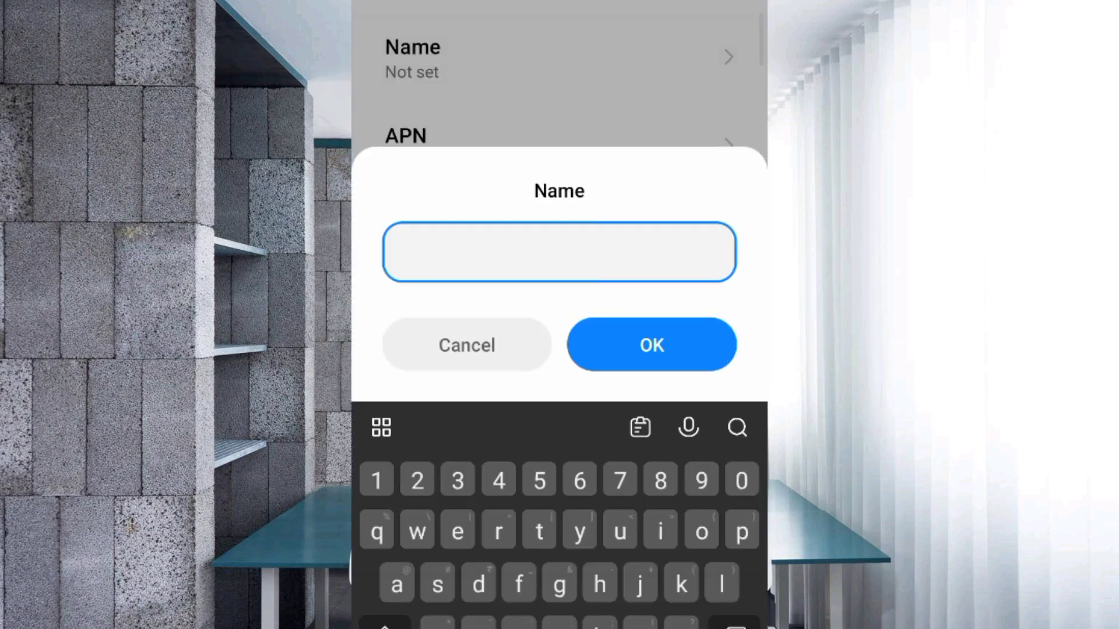
pyautogui.write('J')
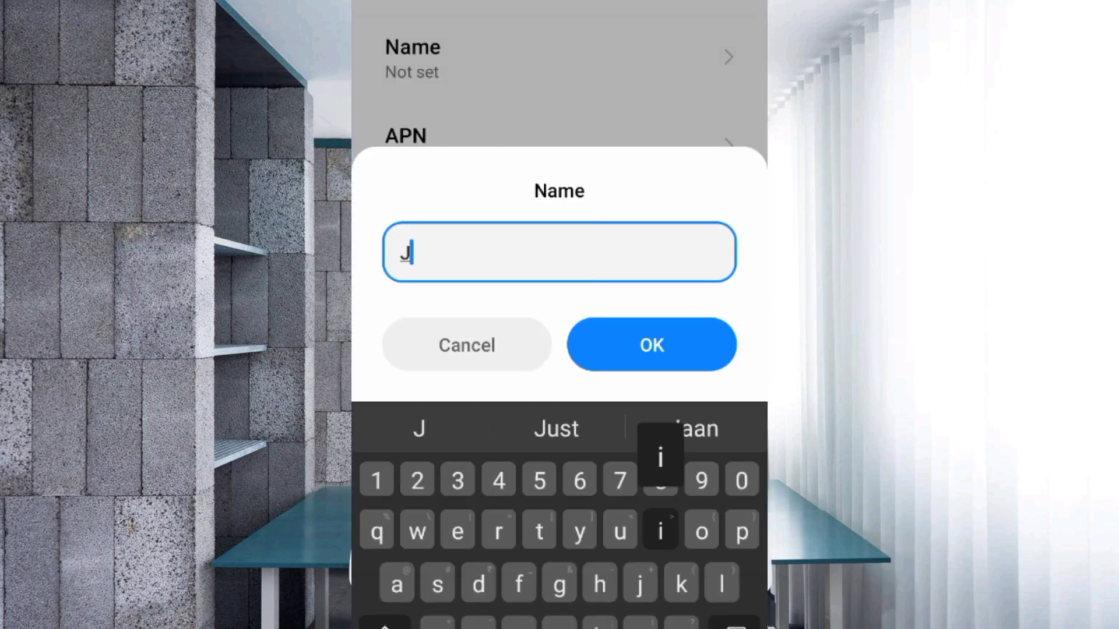
pyautogui.write('io 4')
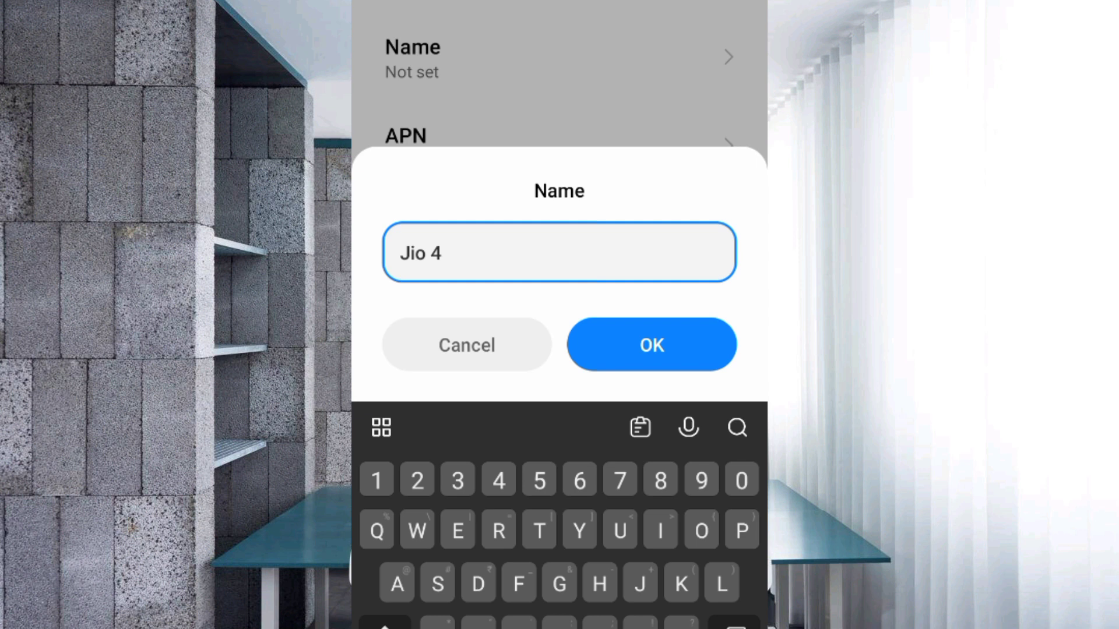
pyautogui.write('G')
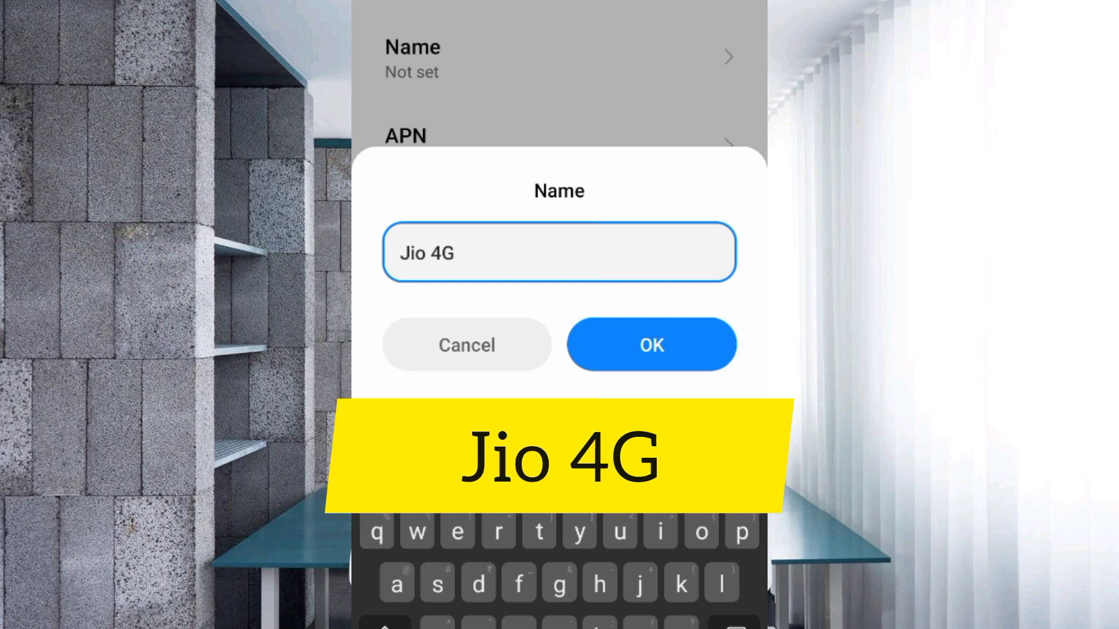
pyautogui.click(651, 344)
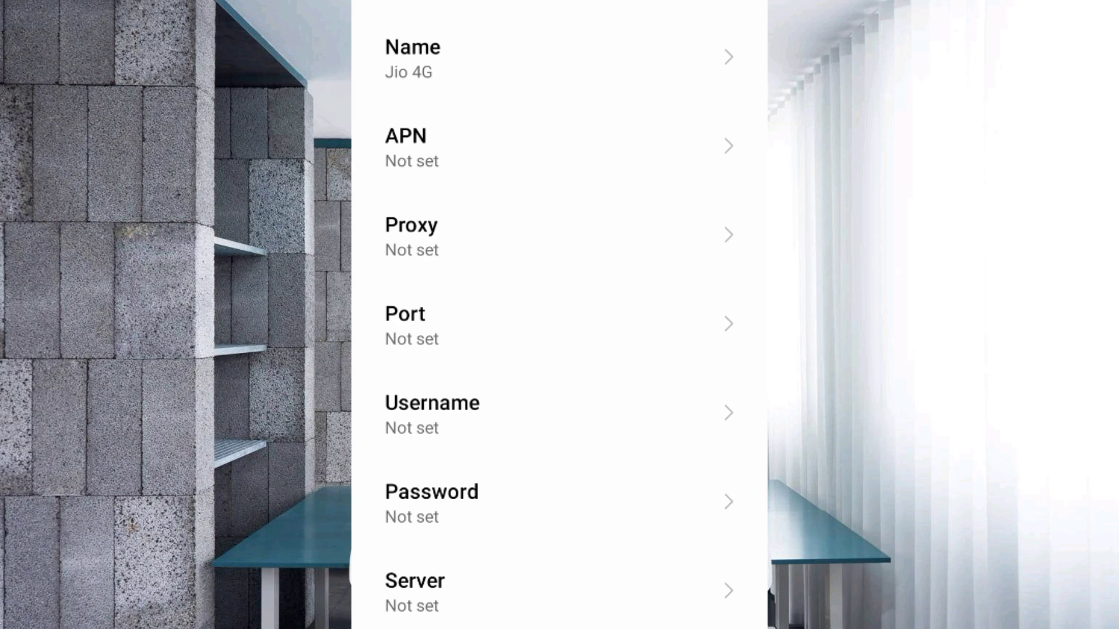
# Set the access point's APN field to 'internet'
pyautogui.click(524, 146)
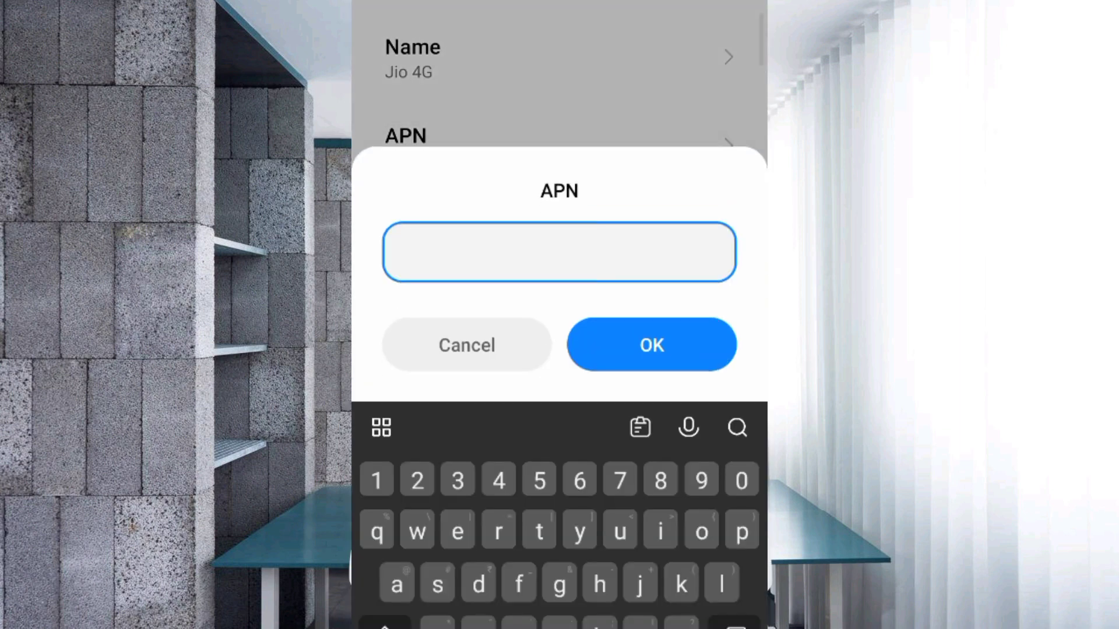
pyautogui.write('in')
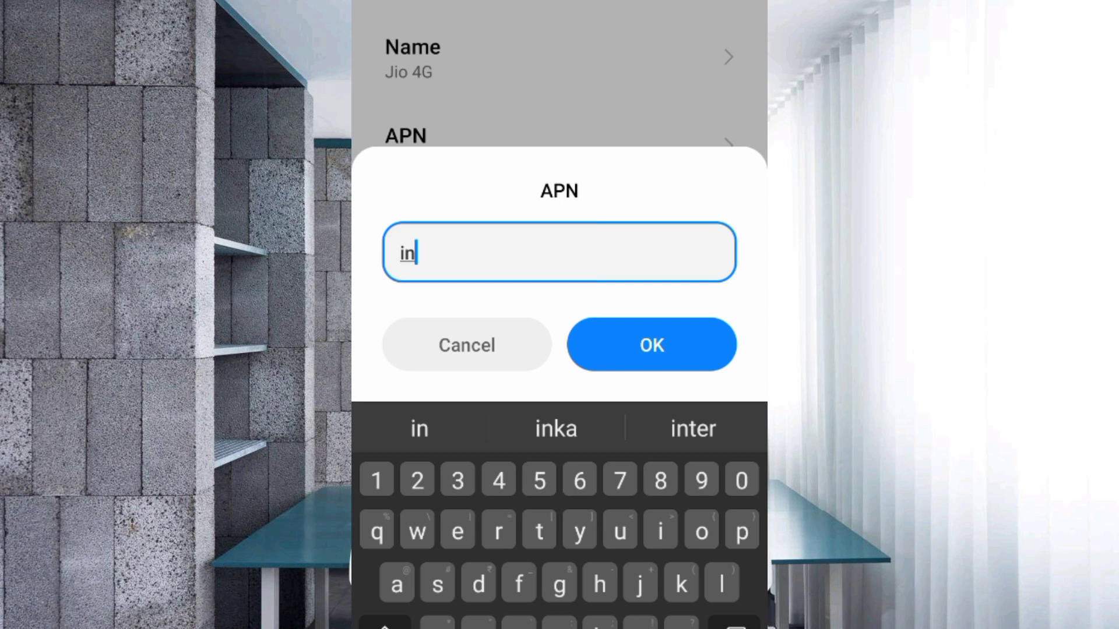
pyautogui.write('terne')
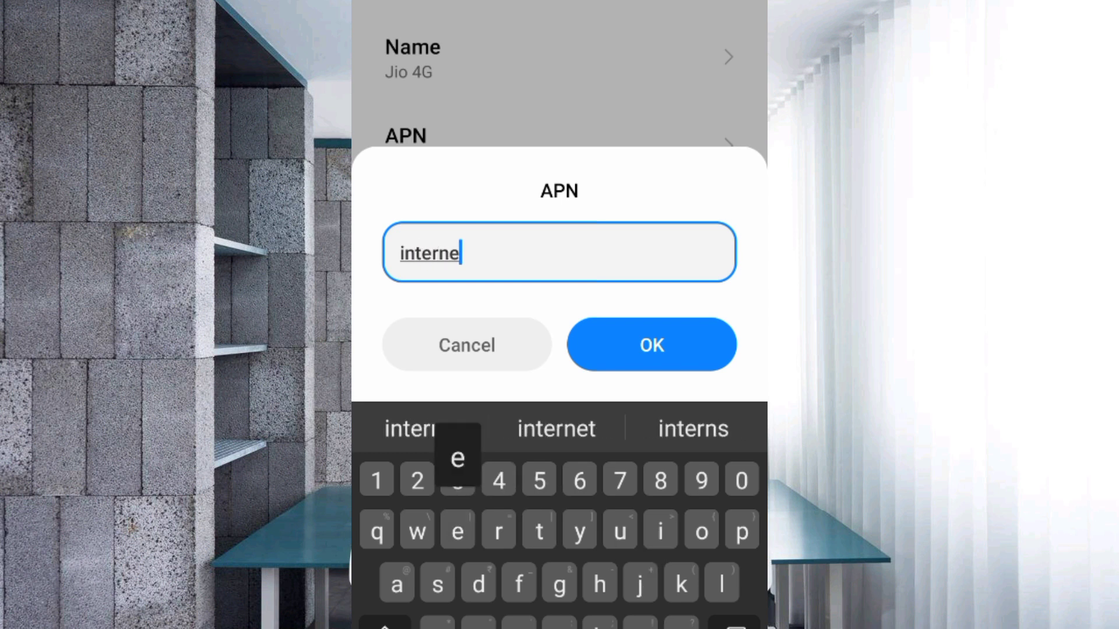
pyautogui.write('t')
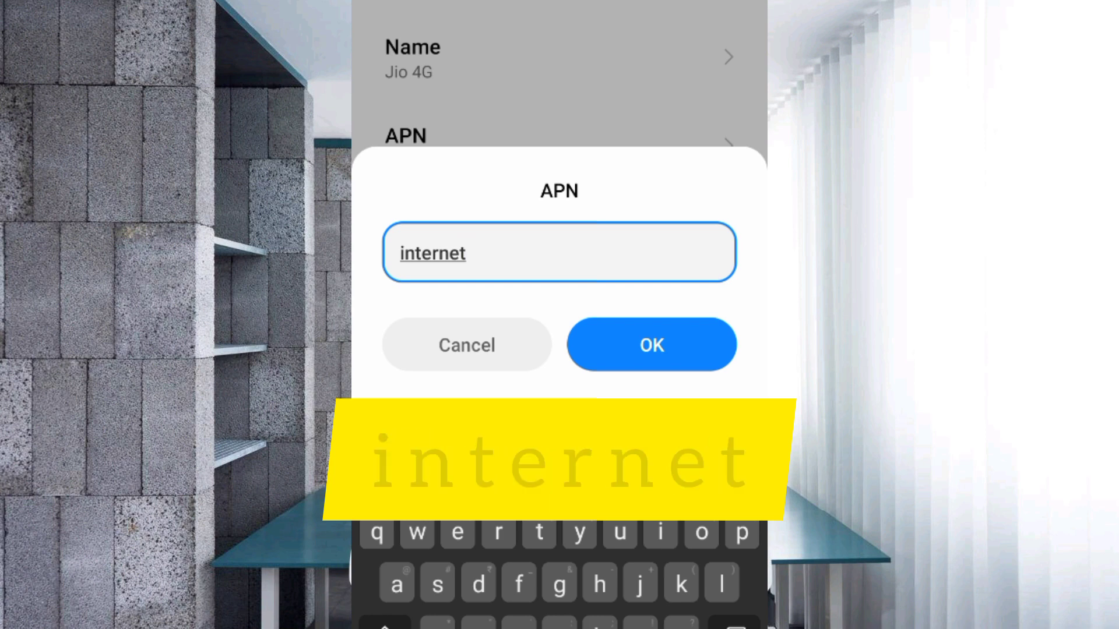
pyautogui.click(652, 345)
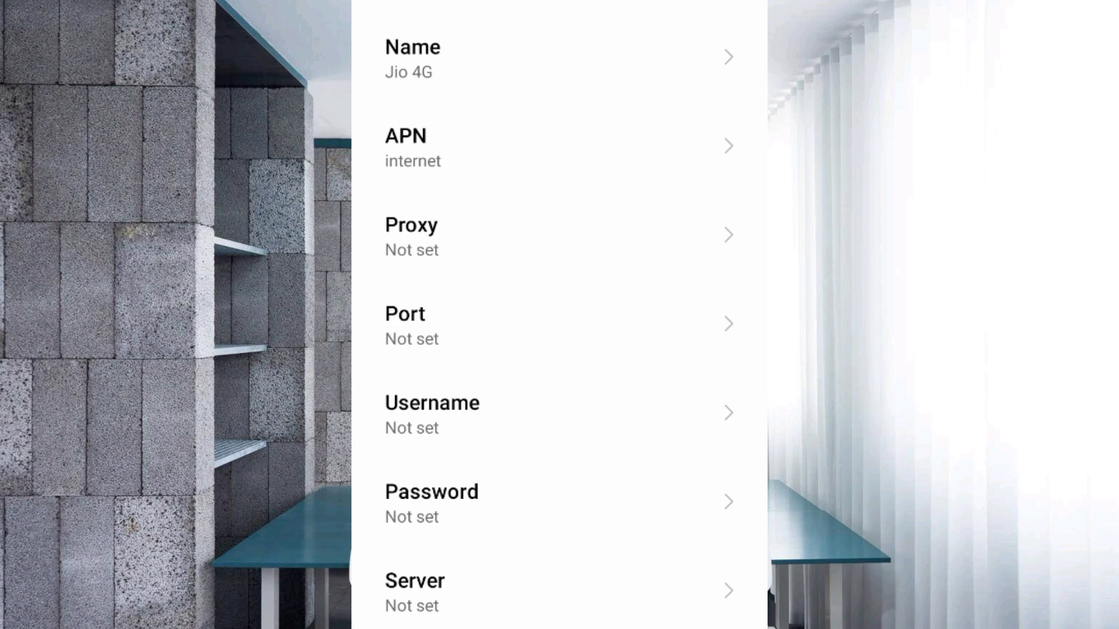
pyautogui.click(433, 414)
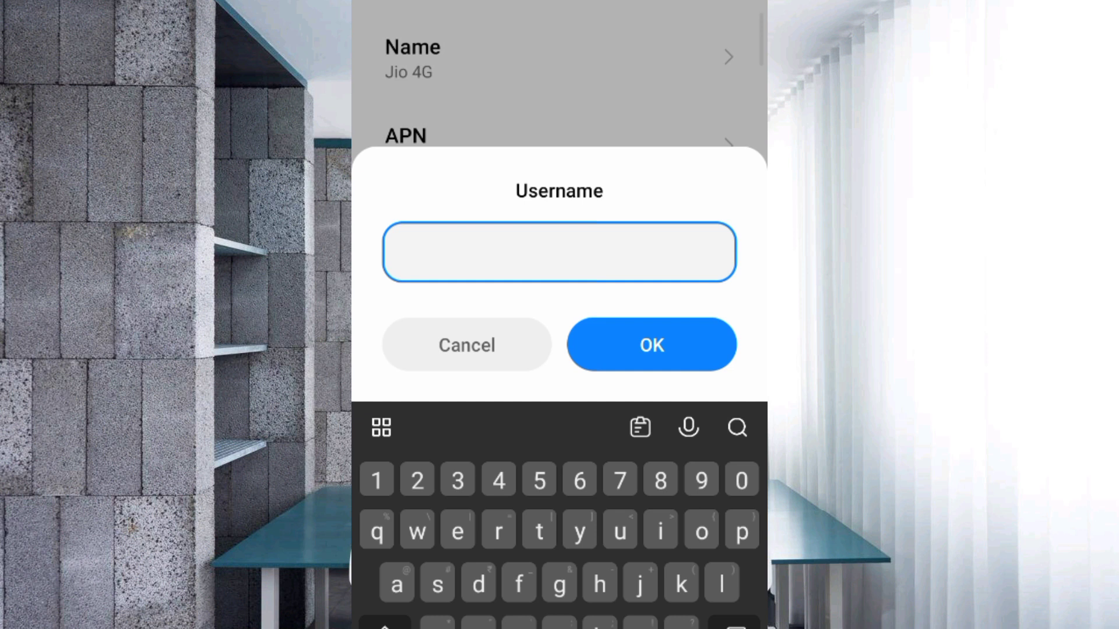
pyautogui.write('@')
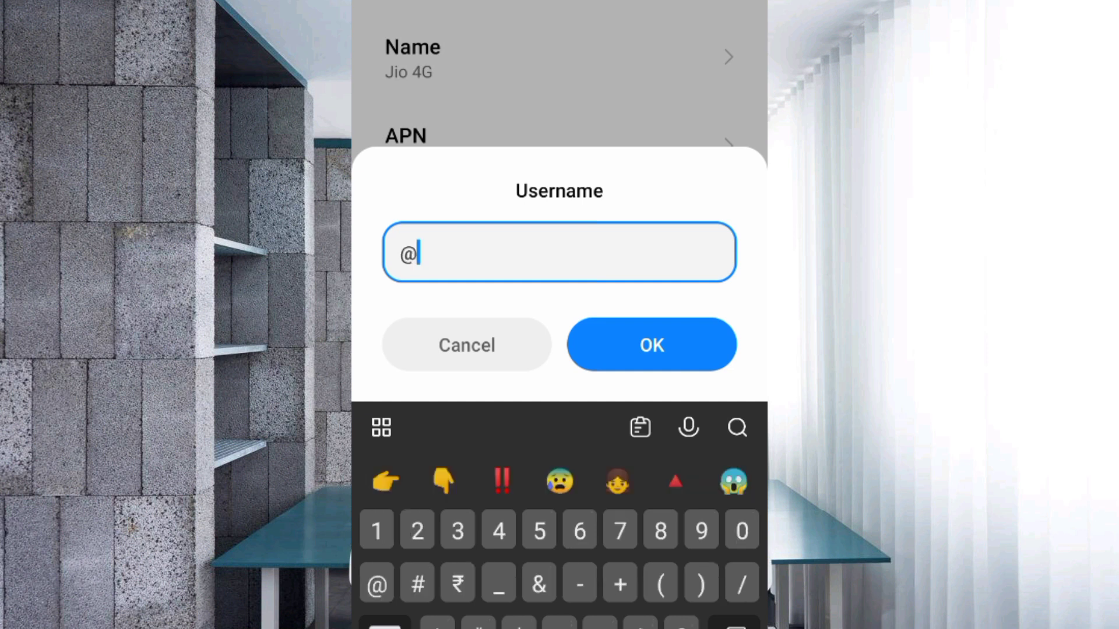
pyautogui.write('jio')
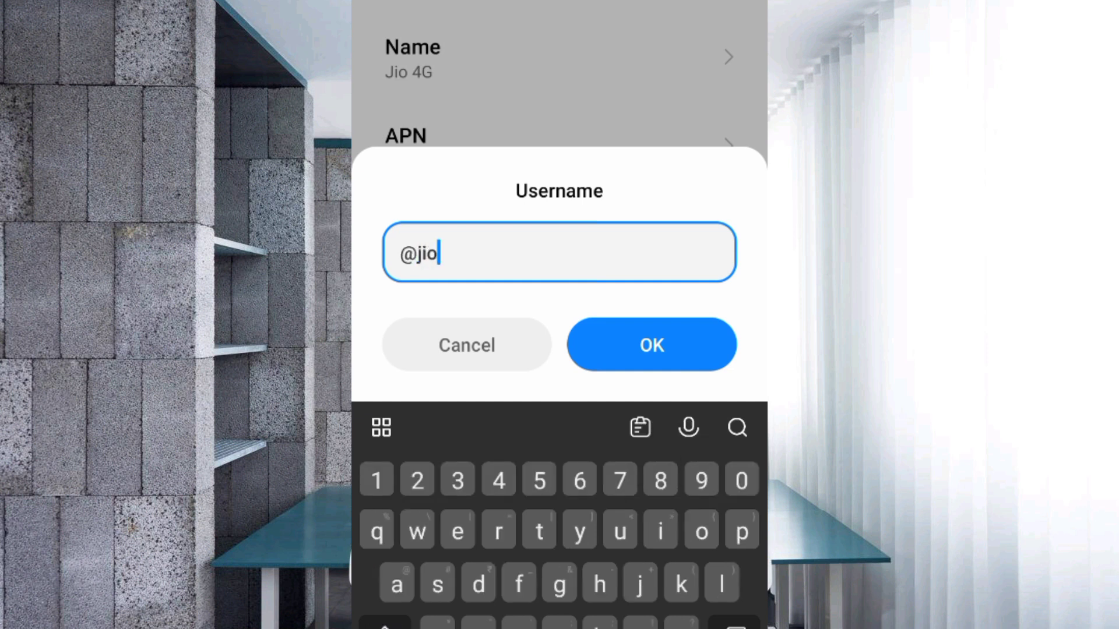
pyautogui.write('4gnet')
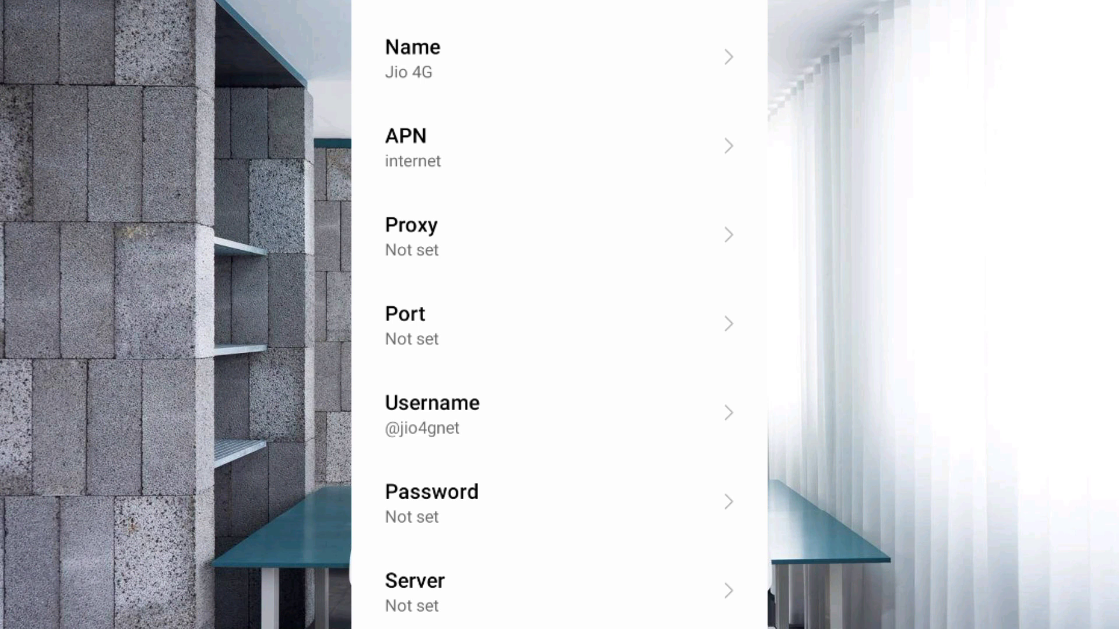
pyautogui.moveTo(559, 592); pyautogui.dragTo(560, 370)
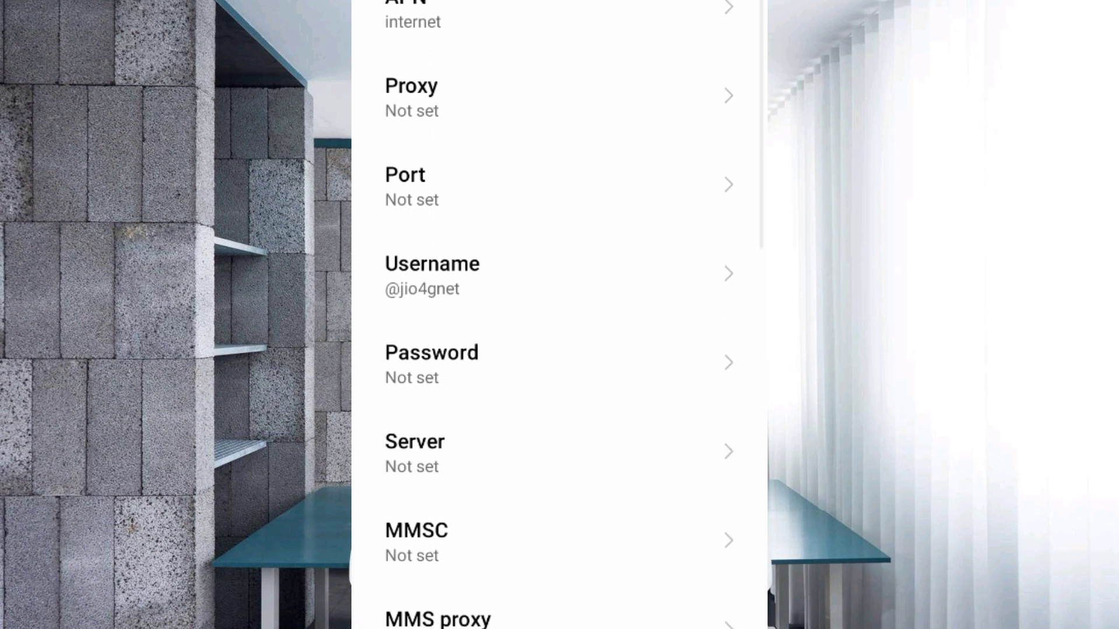
pyautogui.scroll(-5, 559, 315)
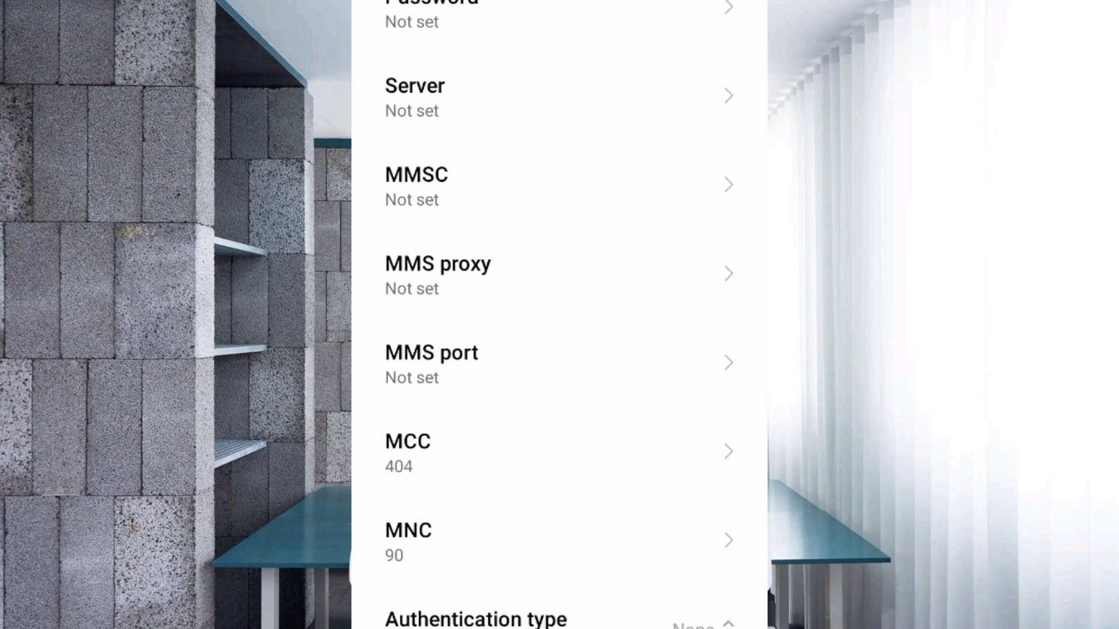
pyautogui.click(559, 96)
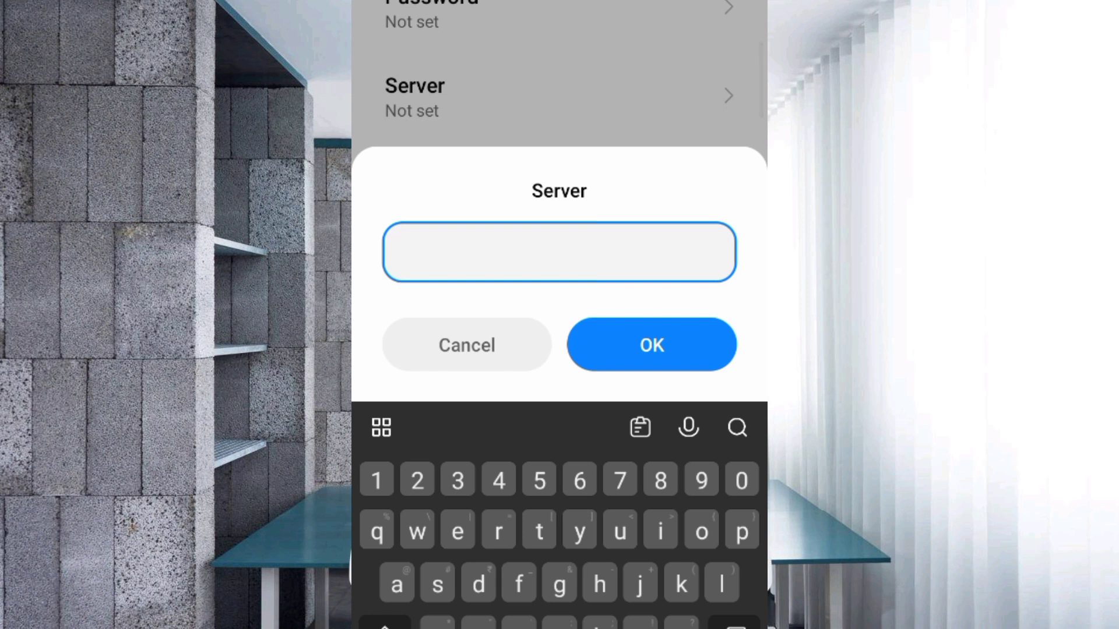
pyautogui.write('www')
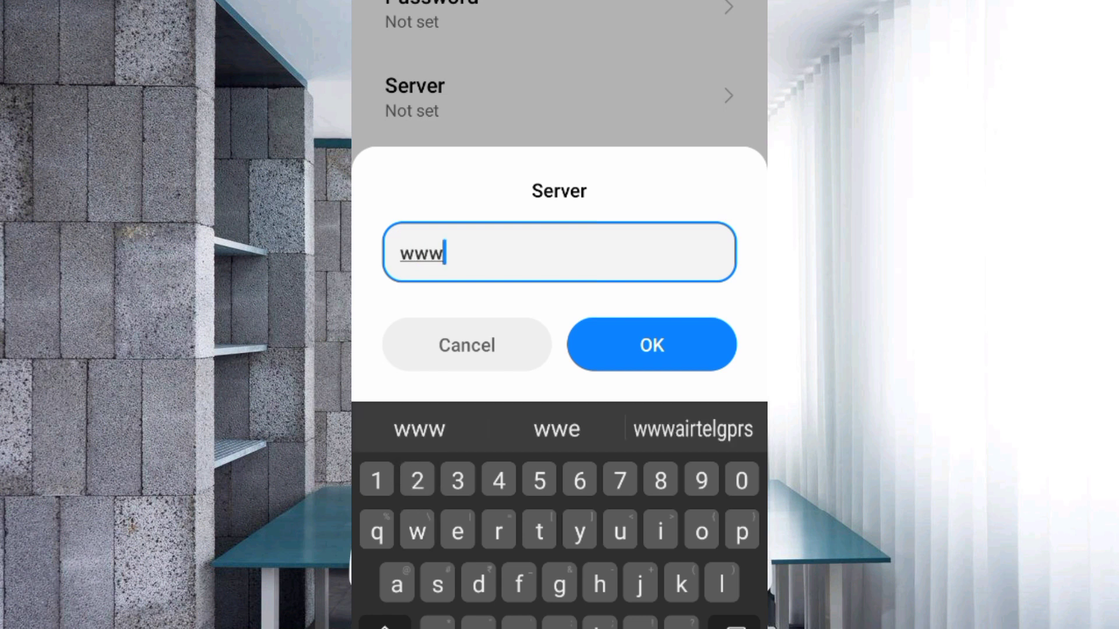
pyautogui.write('.goog')
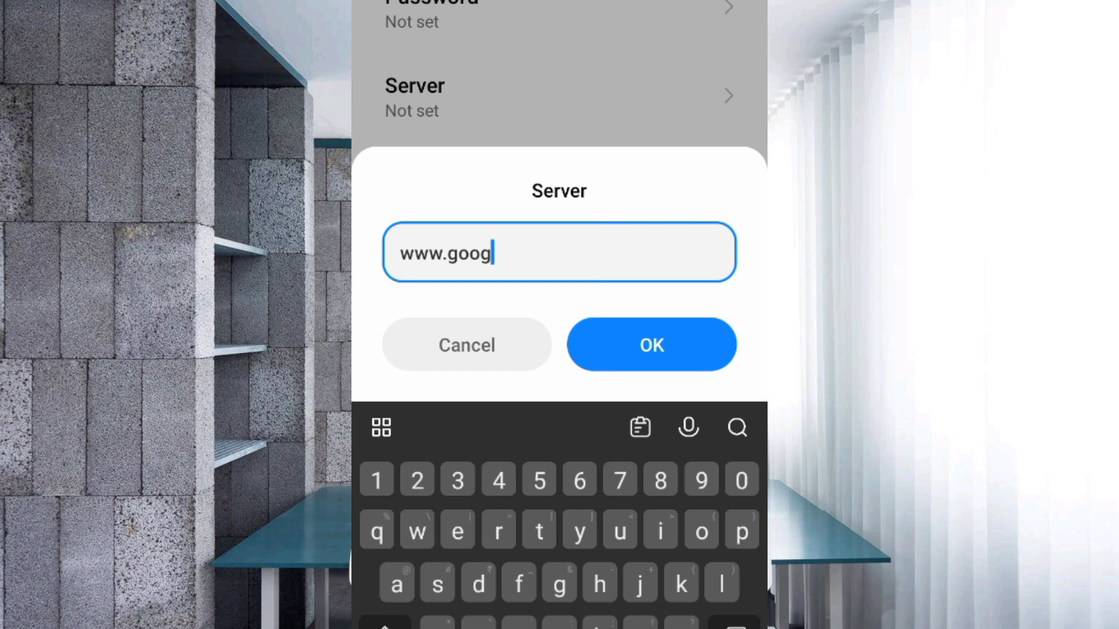
pyautogui.write('le.co')
pyautogui.write('m')
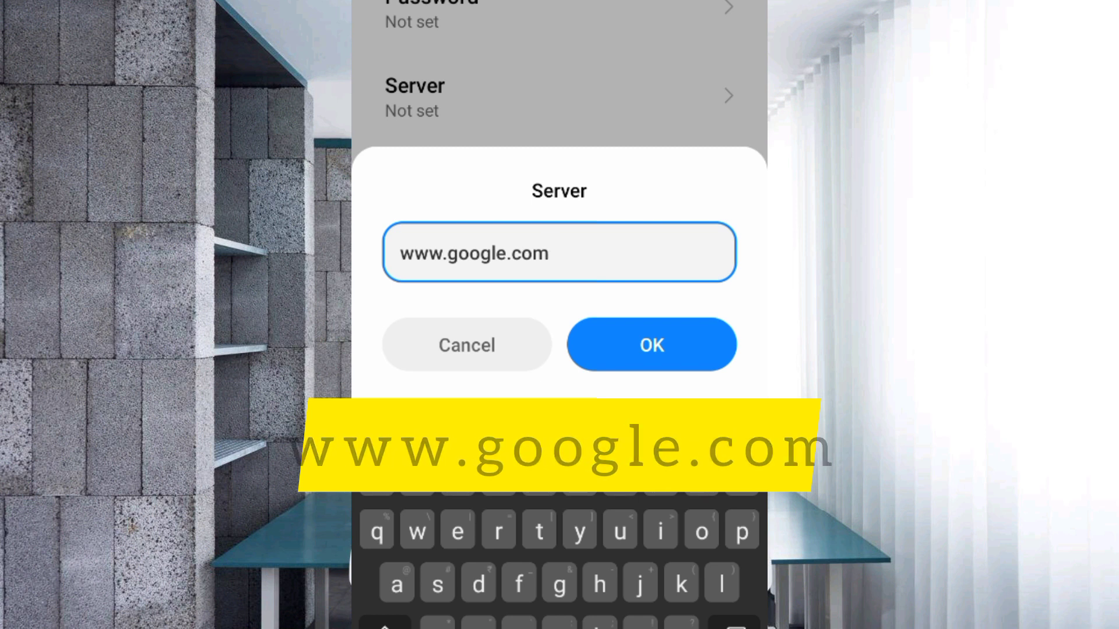
pyautogui.click(651, 344)
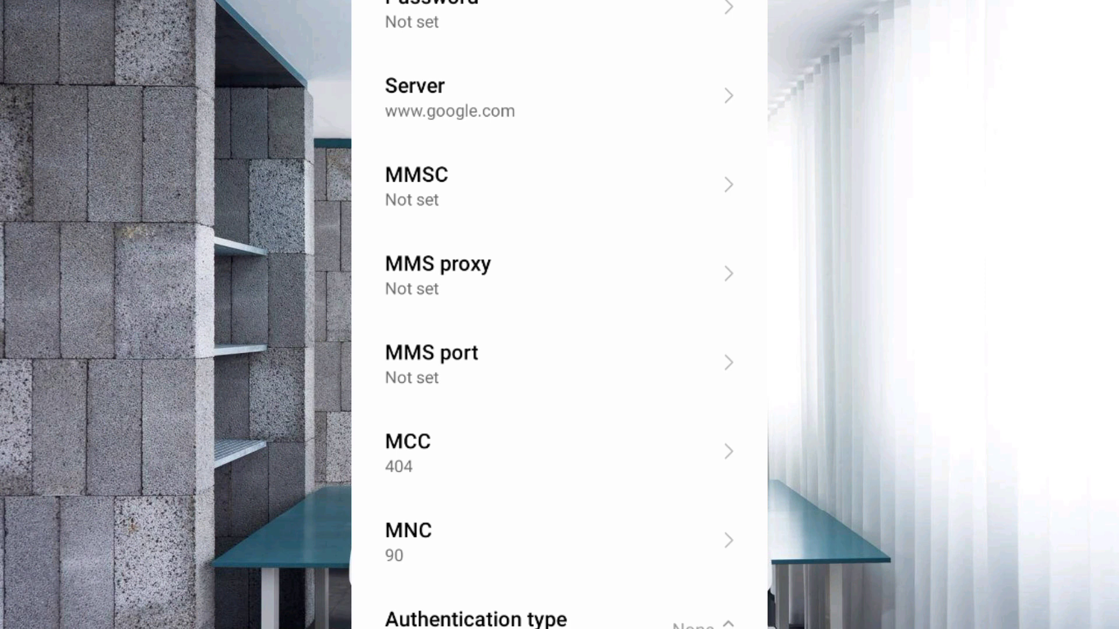
# Choose PAP or CHAP as the Jio 4G authentication type
pyautogui.scroll(-1, 559, 315)
pyautogui.scroll(-2, 560, 314)
pyautogui.scroll(-1, 559, 315)
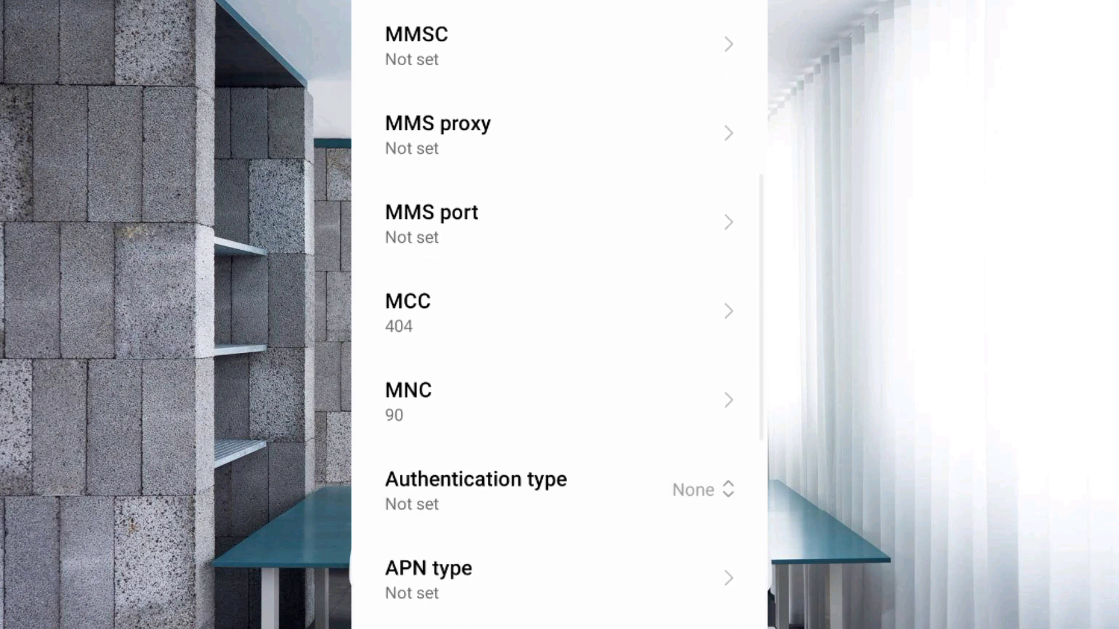
pyautogui.scroll(-2, 559, 315)
pyautogui.scroll(-2, 559, 315)
pyautogui.scroll(-1, 560, 314)
pyautogui.scroll(-1, 559, 314)
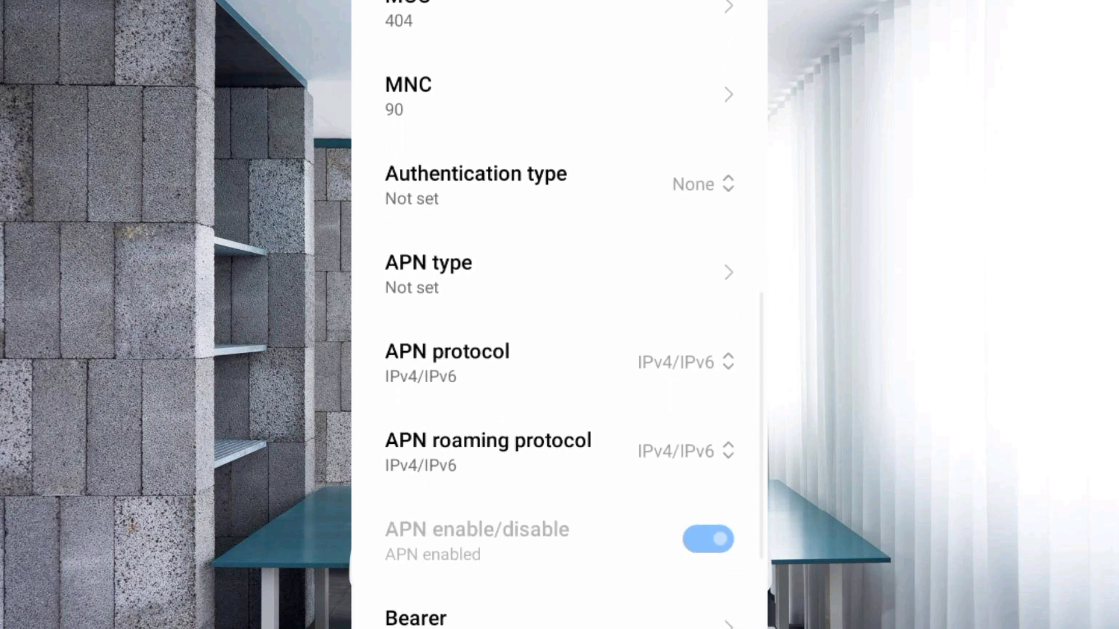
pyautogui.scroll(-1, 560, 314)
pyautogui.scroll(-1, 559, 315)
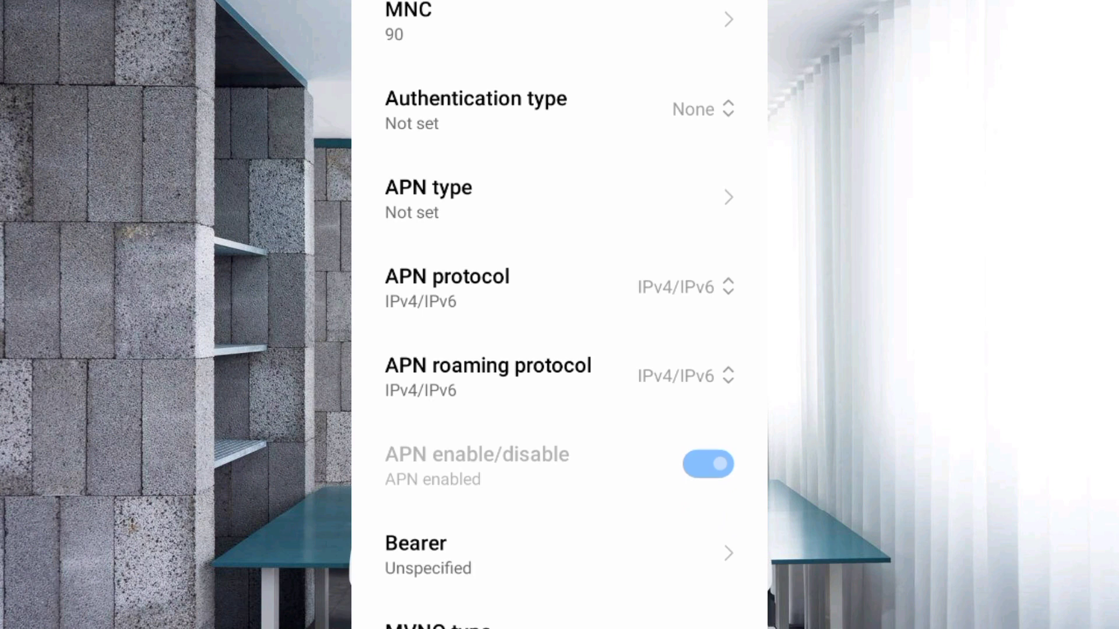
pyautogui.click(694, 108)
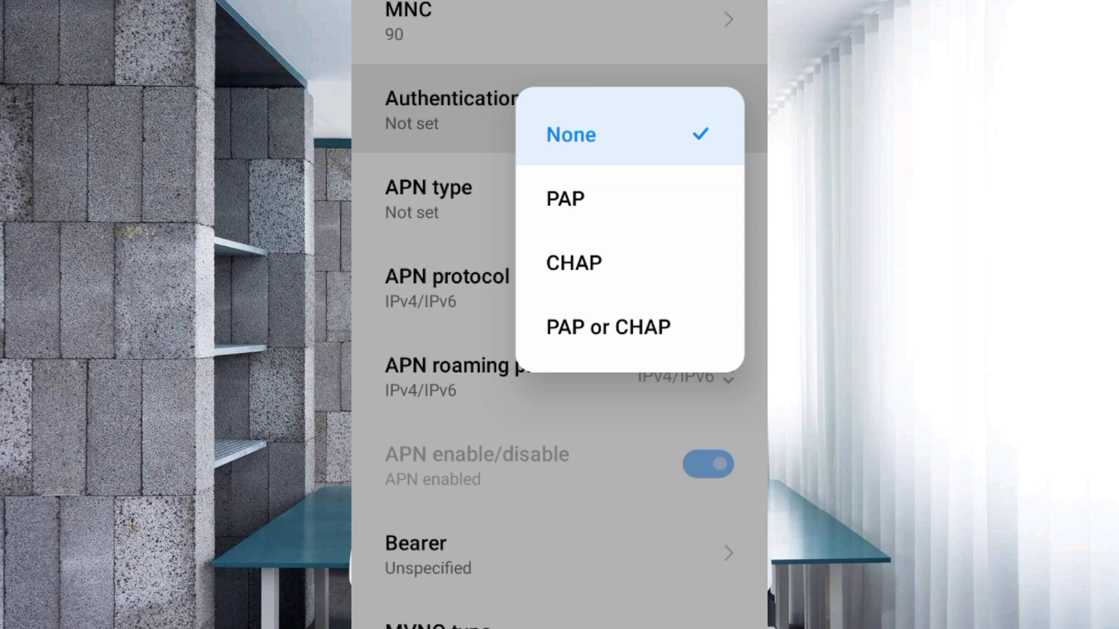
pyautogui.click(607, 327)
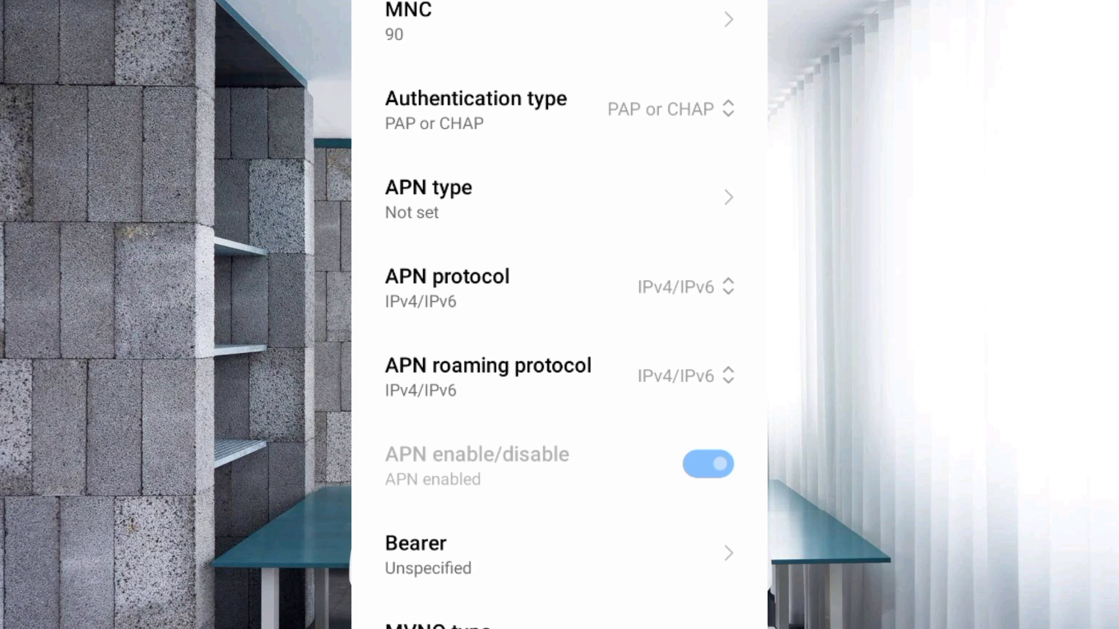
# Enter 'default,wap,net,ims' as the access point's APN type
pyautogui.click(525, 198)
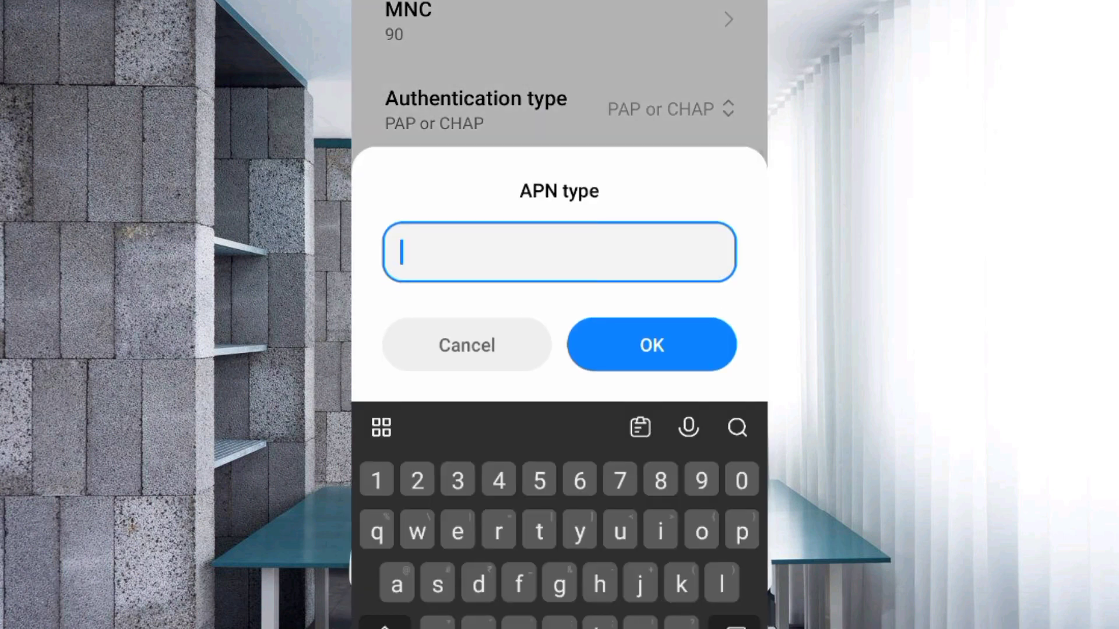
pyautogui.write('defa')
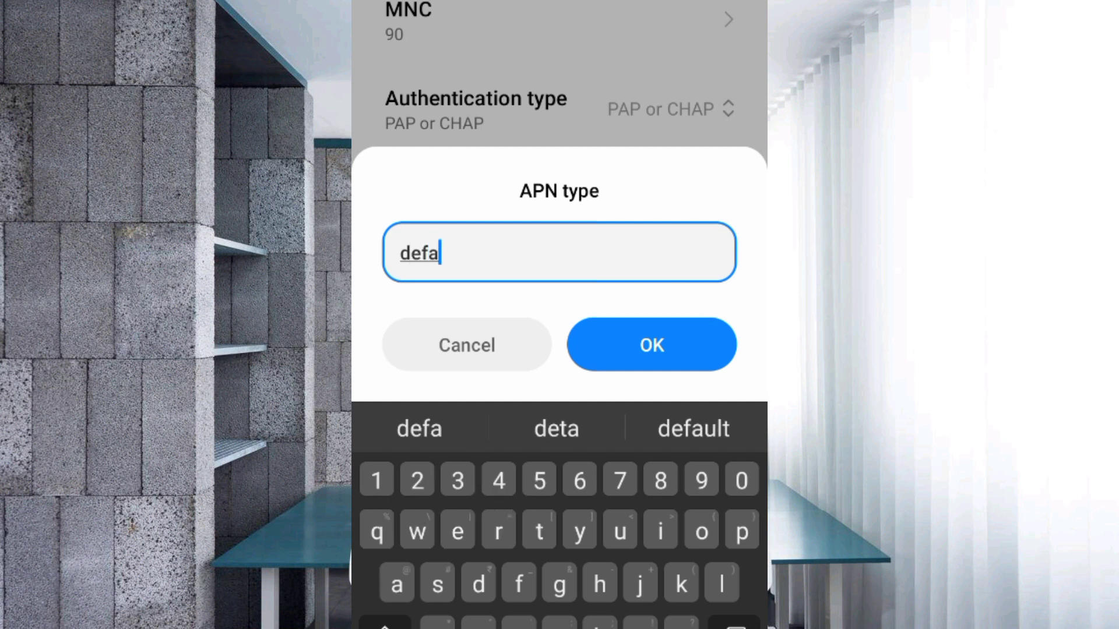
pyautogui.write('ult, ')
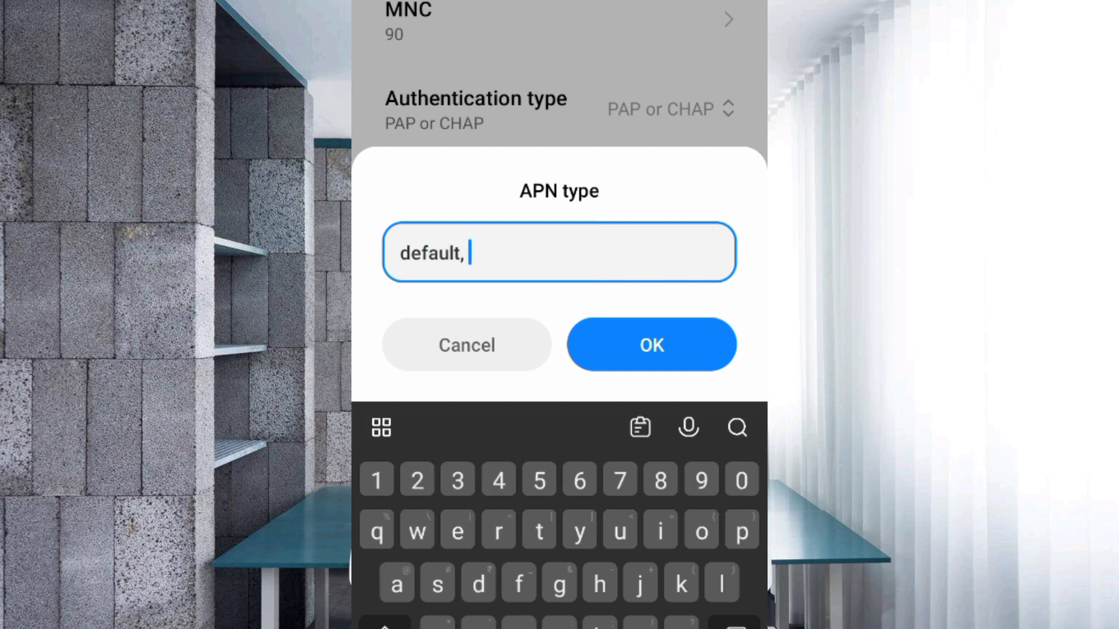
pyautogui.write('wap')
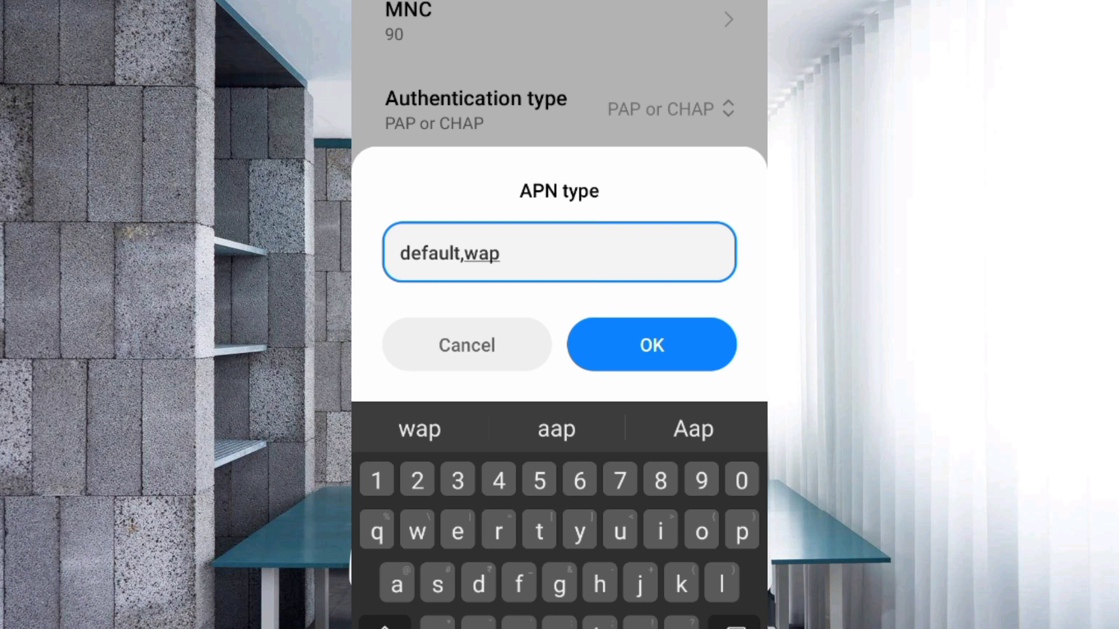
pyautogui.write(',net')
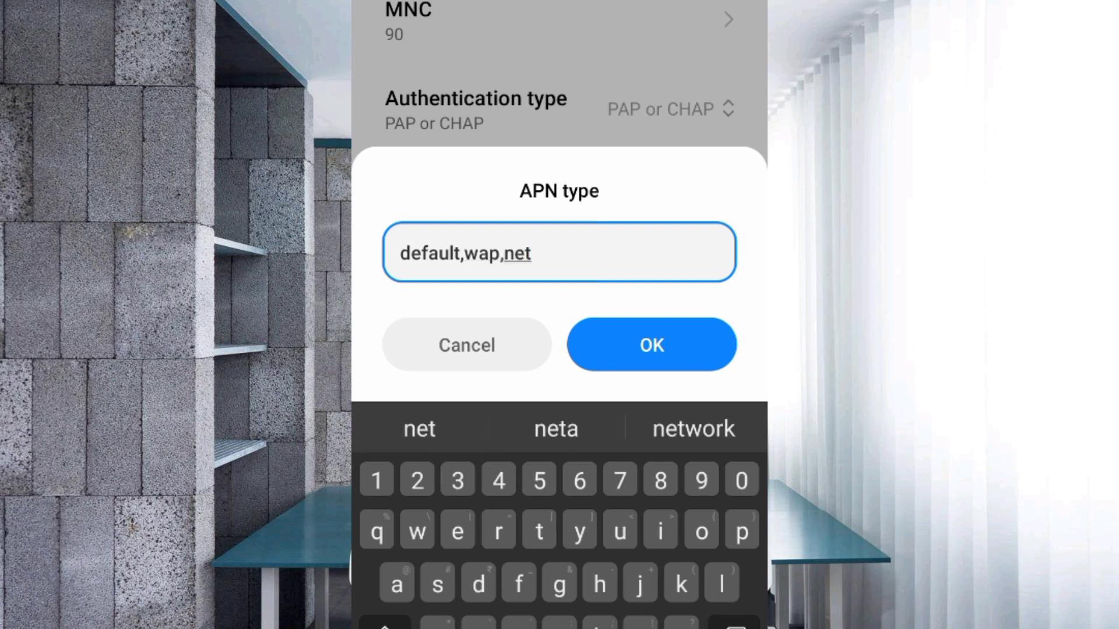
pyautogui.write(',im')
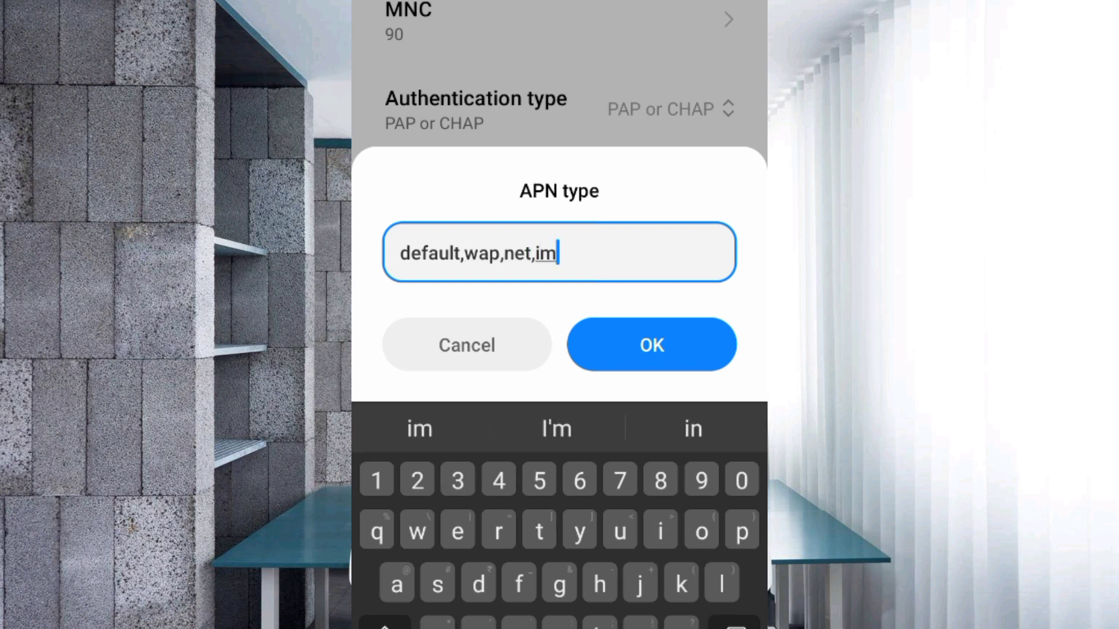
pyautogui.write('s')
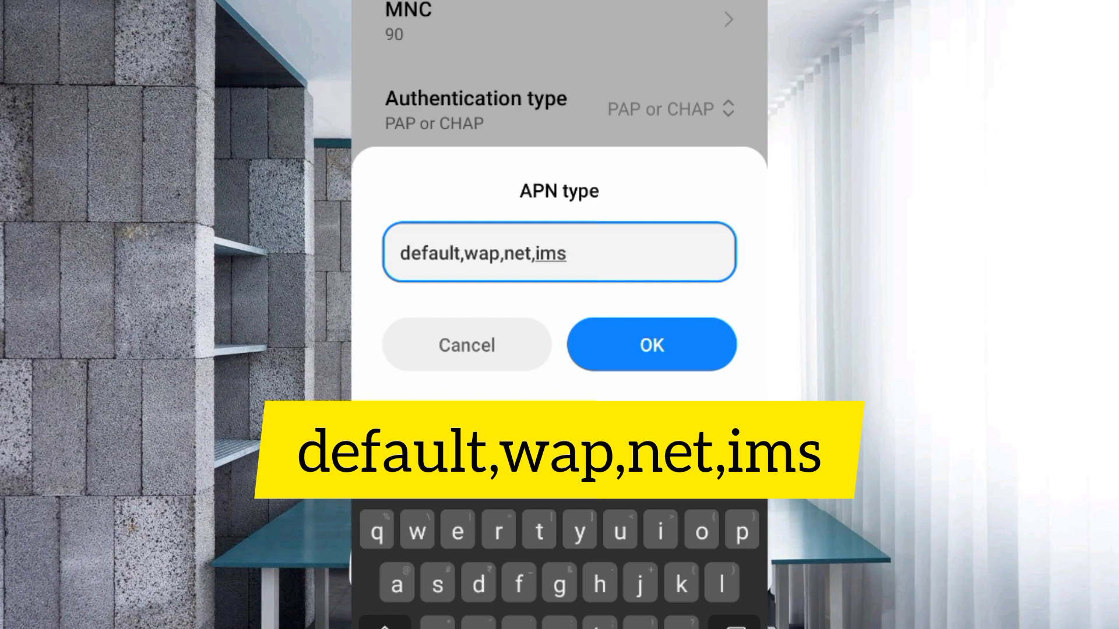
pyautogui.click(652, 344)
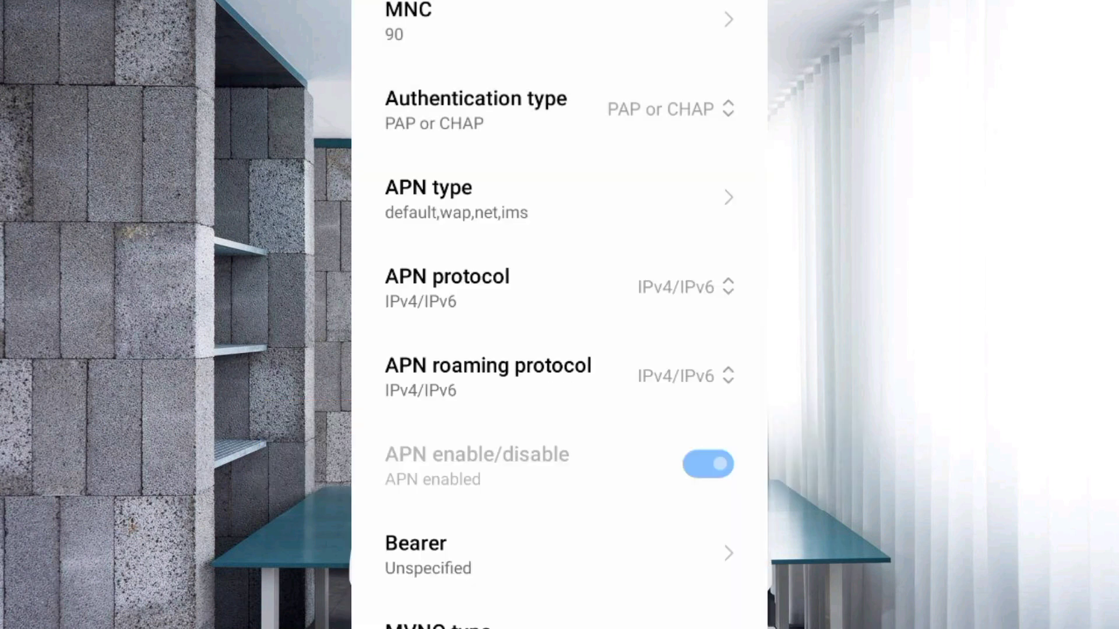
# Keep both APN protocol and APN roaming protocol at IPv4/IPv6
pyautogui.click(559, 286)
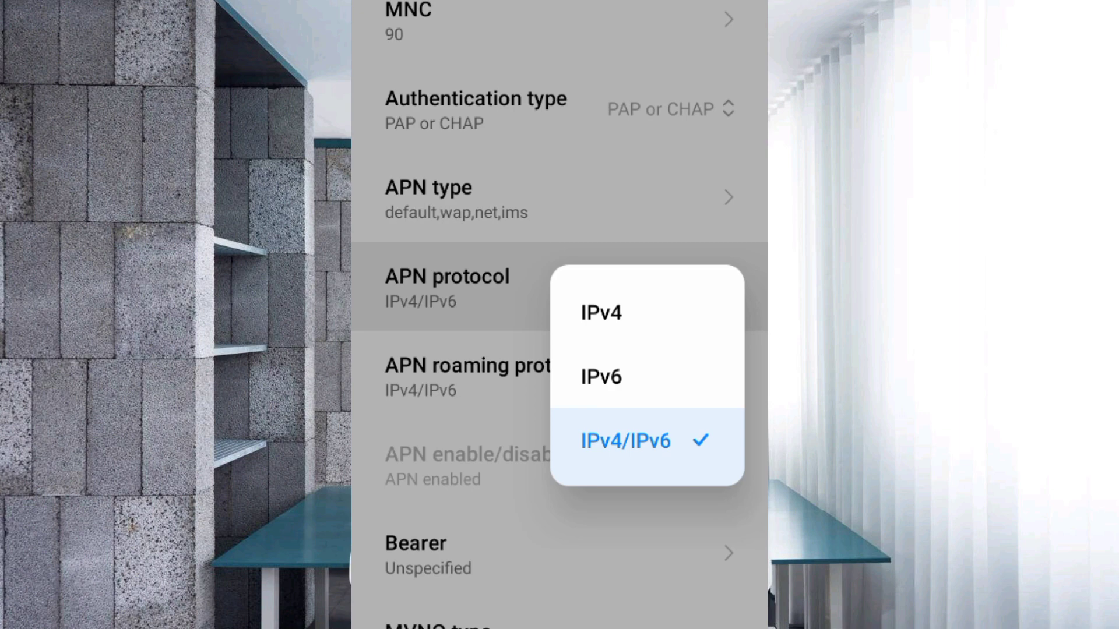
pyautogui.click(625, 440)
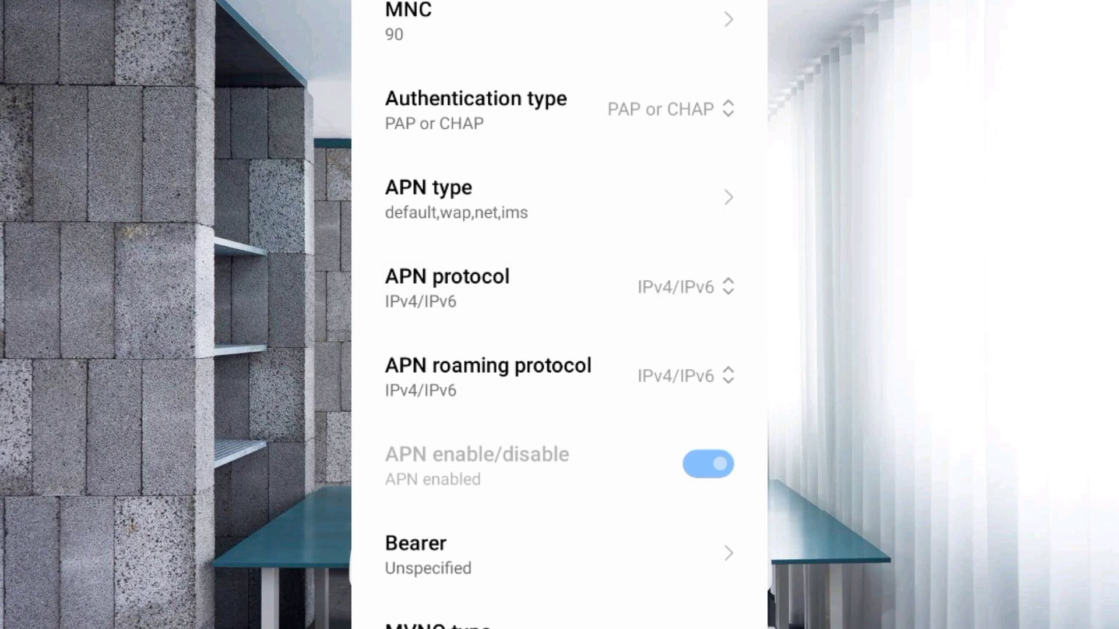
pyautogui.click(559, 376)
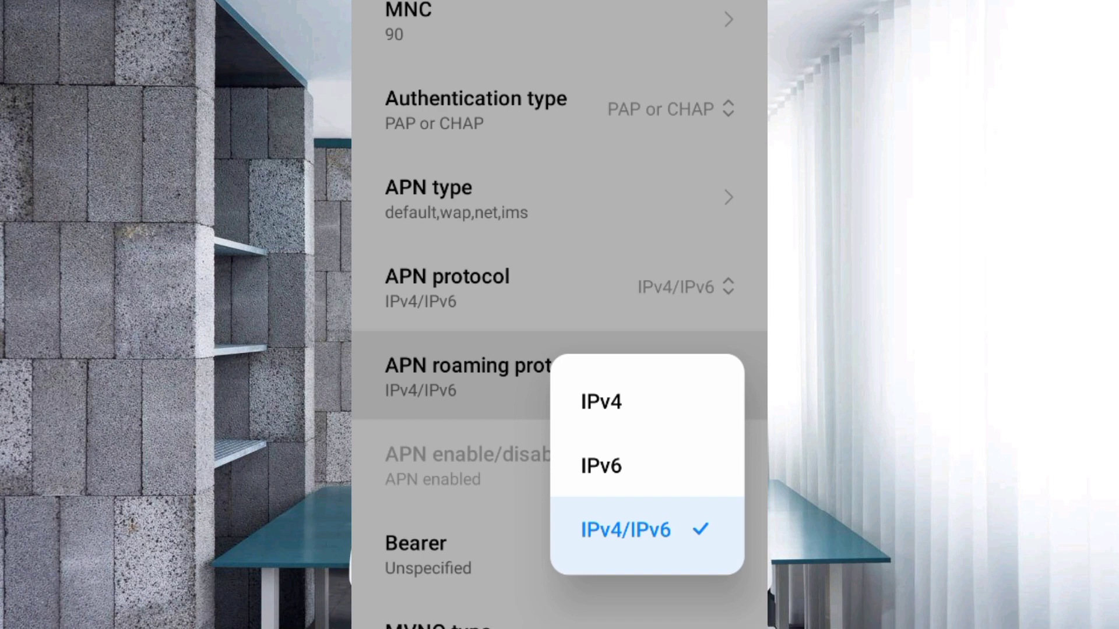
pyautogui.click(626, 529)
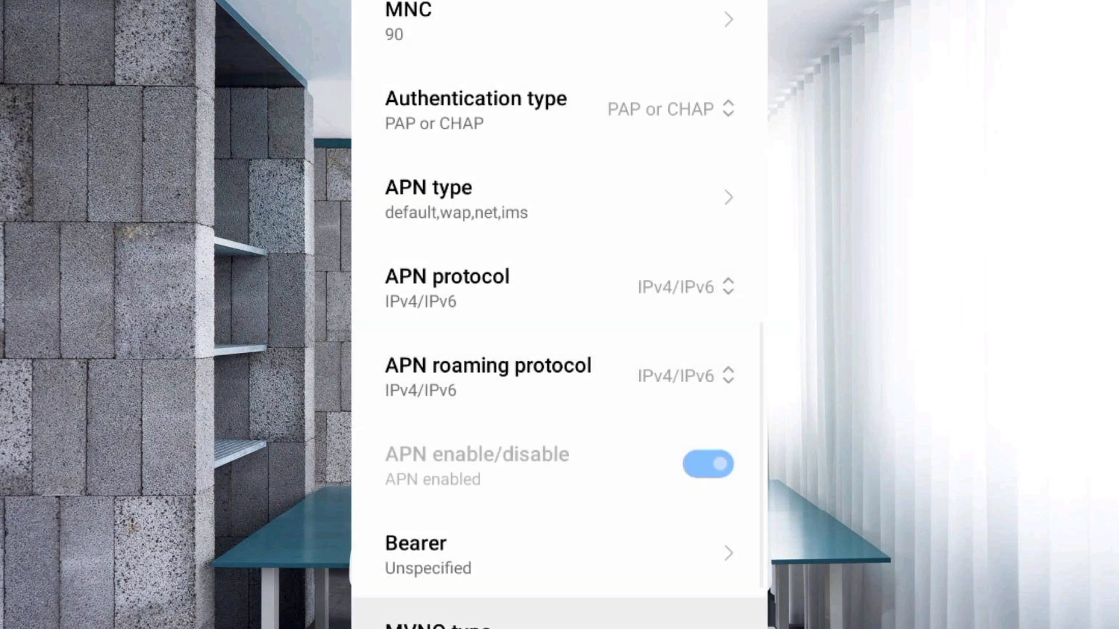
# Open the Bearer options and leave Unspecified checked
pyautogui.scroll(-3, 559, 315)
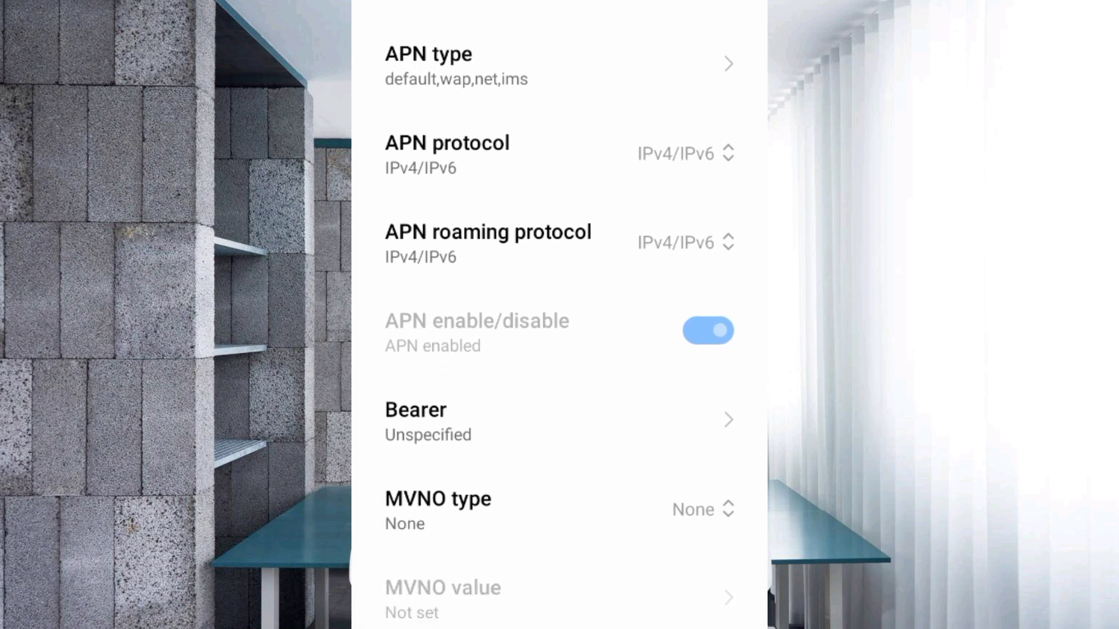
pyautogui.click(542, 419)
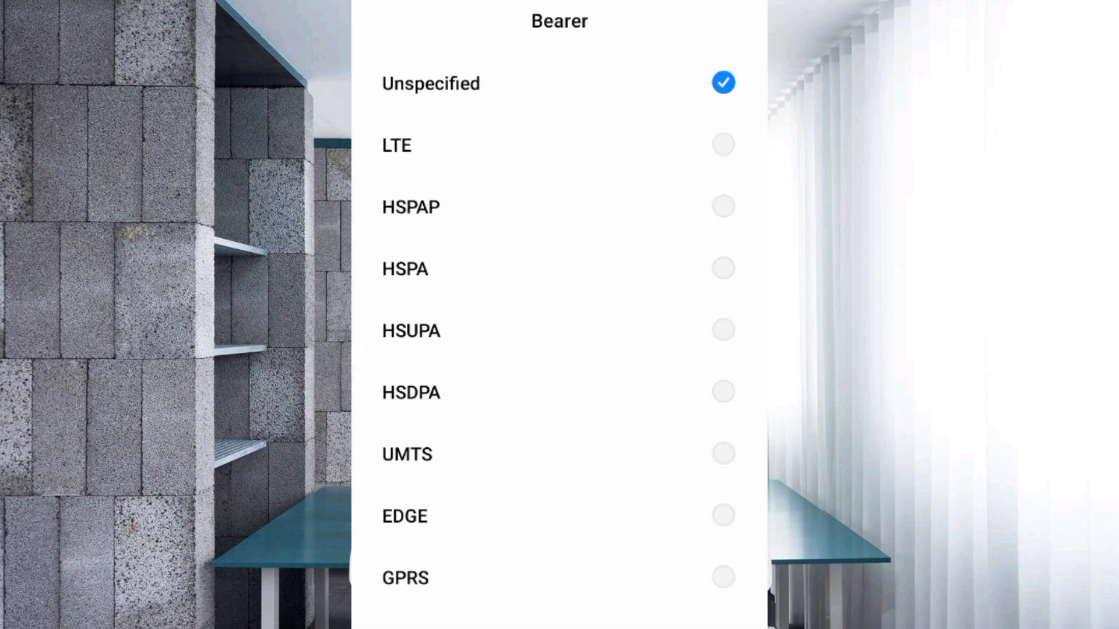
pyautogui.click(431, 83)
pyautogui.click(431, 83)
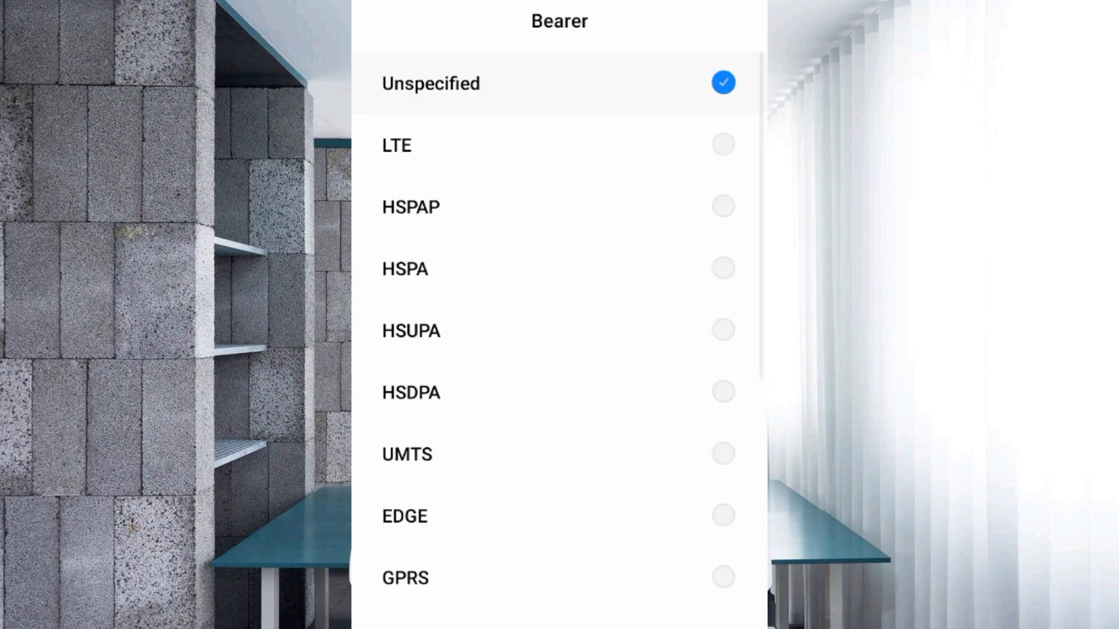
pyautogui.scroll(-5, 560, 326)
pyautogui.scroll(10, 559, 326)
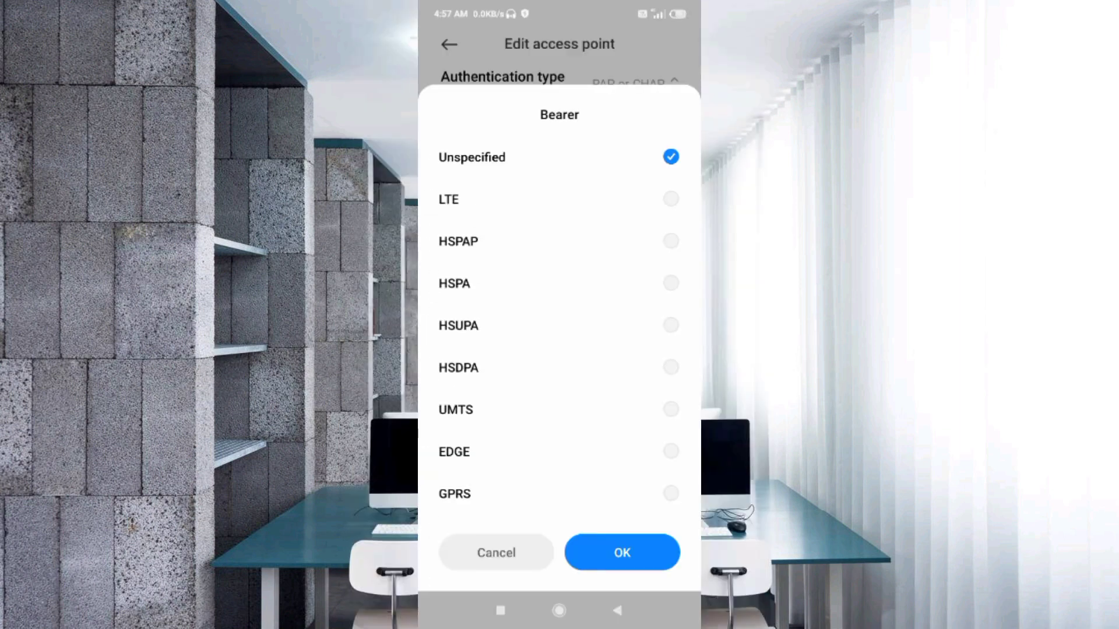
# Confirm the Unspecified bearer, save the Jio 4G APN, and select it as active
pyautogui.click(622, 552)
pyautogui.scroll(10, 559, 326)
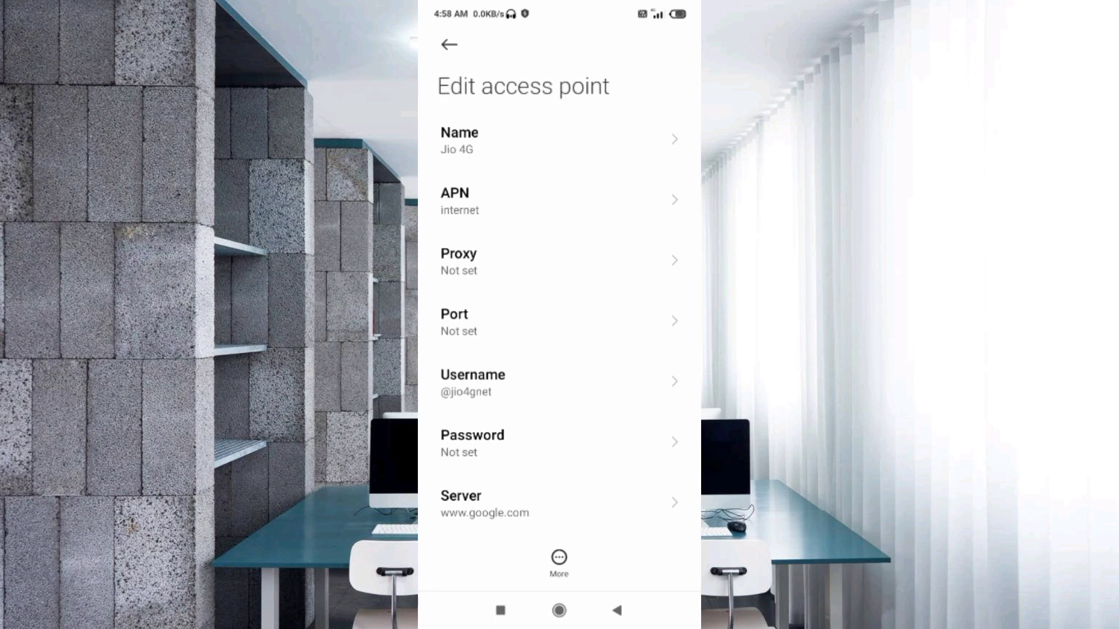
pyautogui.click(559, 562)
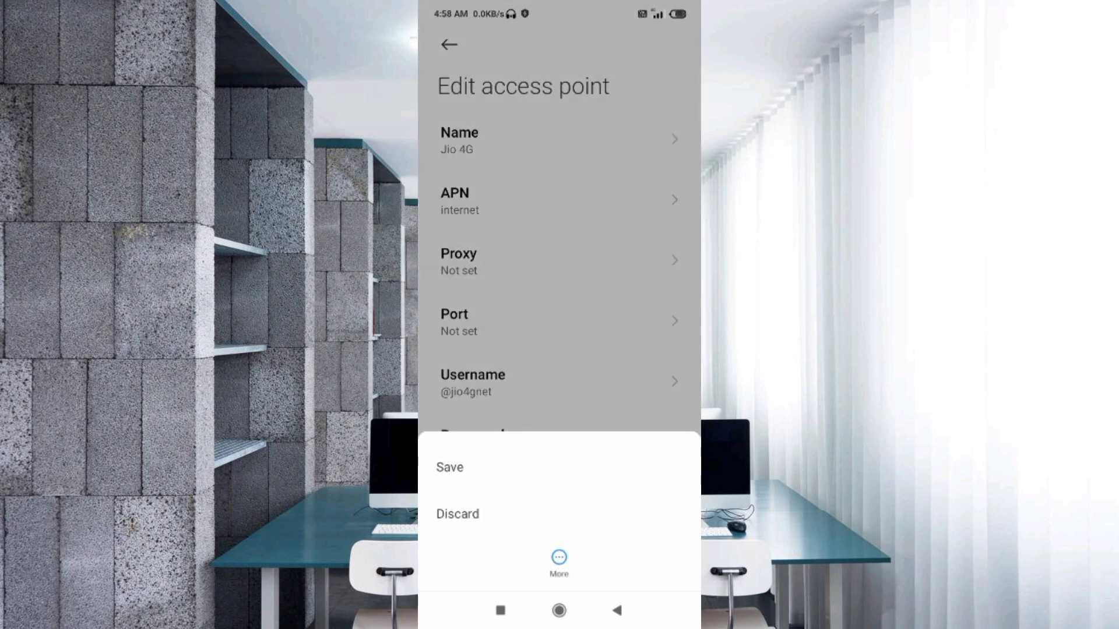
pyautogui.click(450, 467)
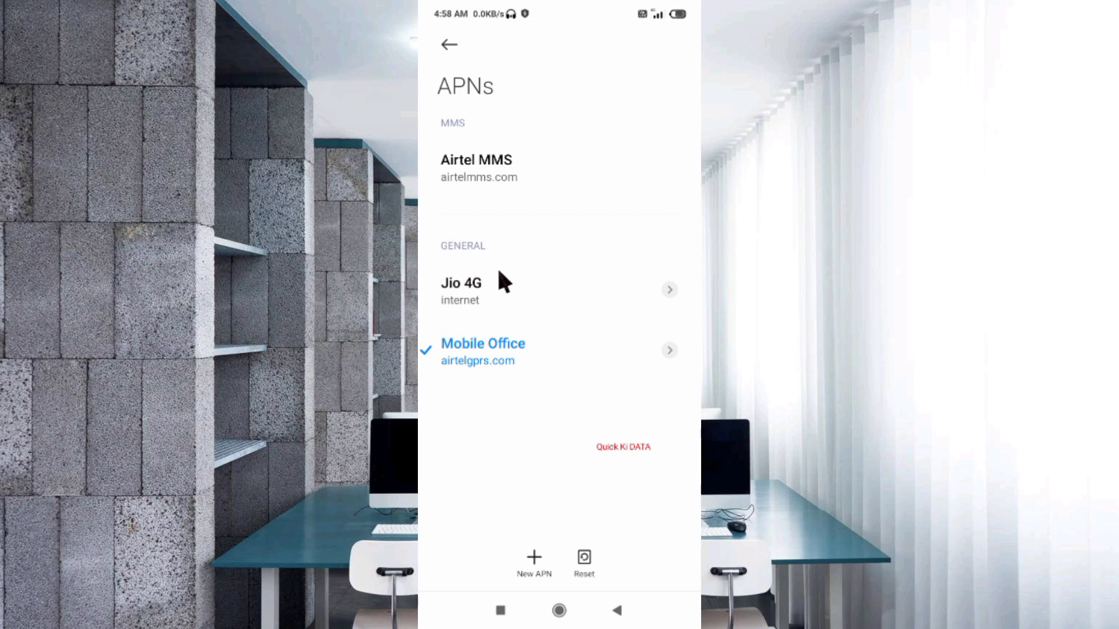
pyautogui.click(468, 304)
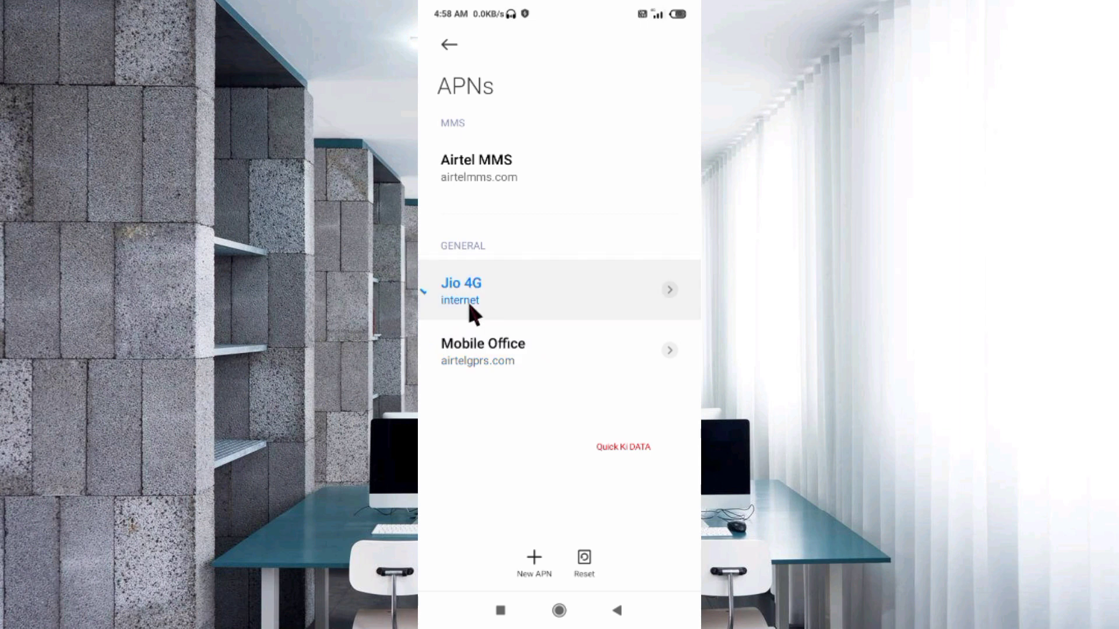